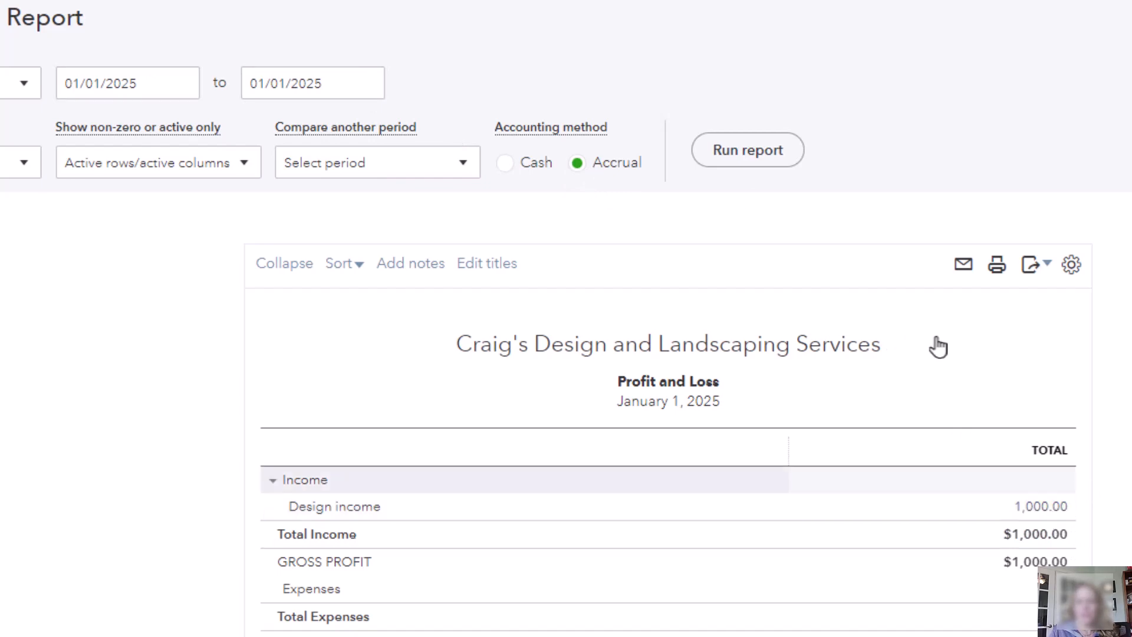
Run the Profit and Loss report on a cash basis and open the payment behind Unapplied Cash Payment Income
left_click(506, 164)
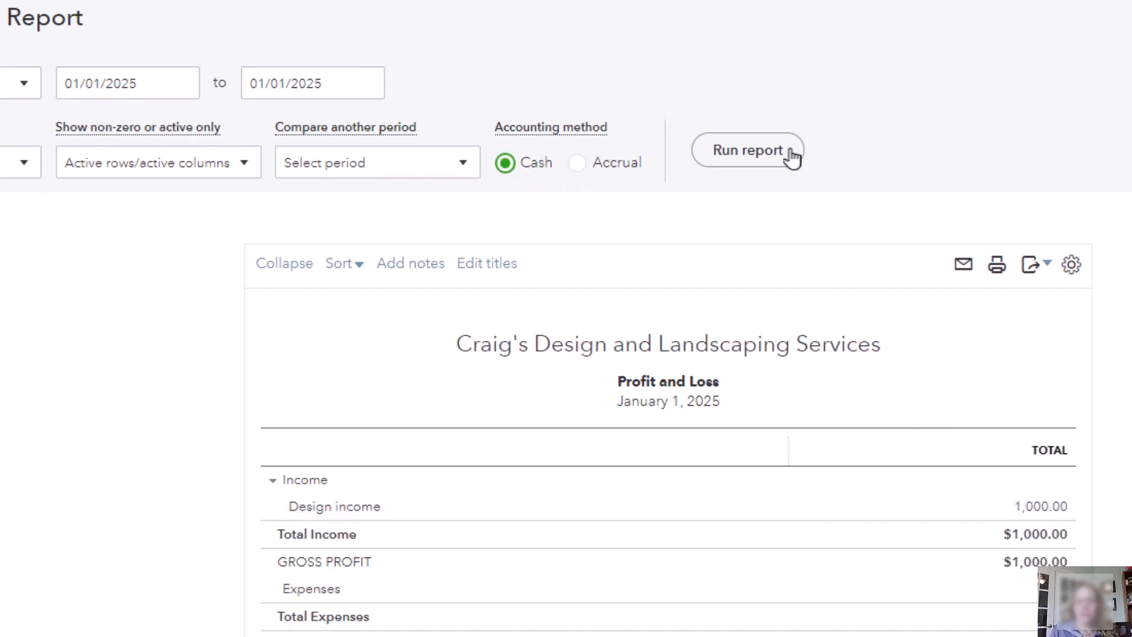
left_click(773, 156)
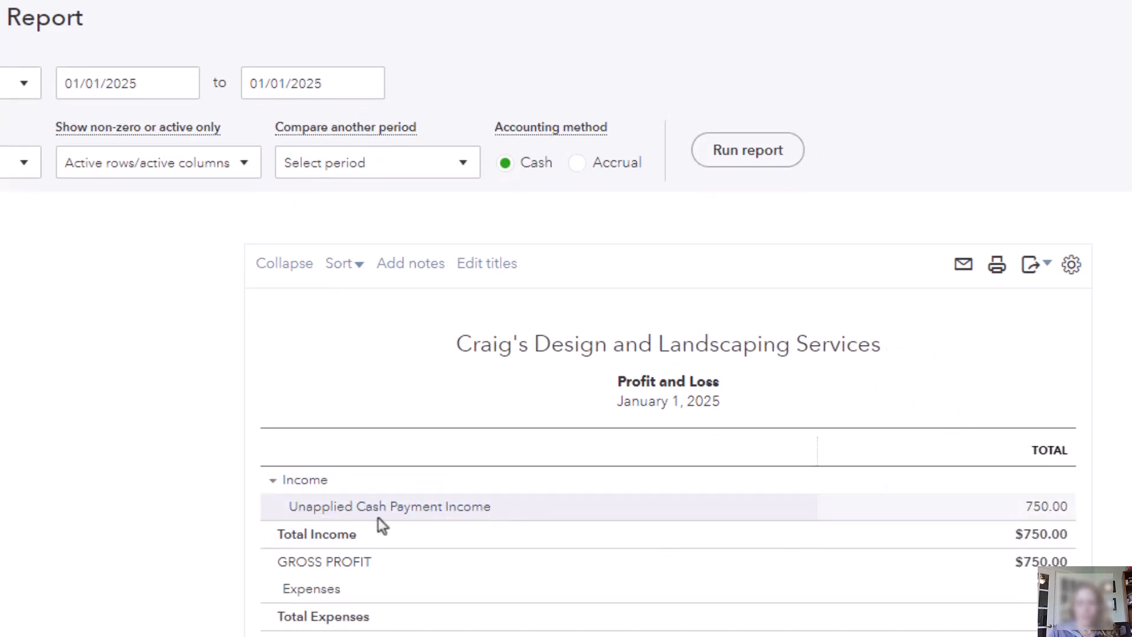
left_click(1033, 507)
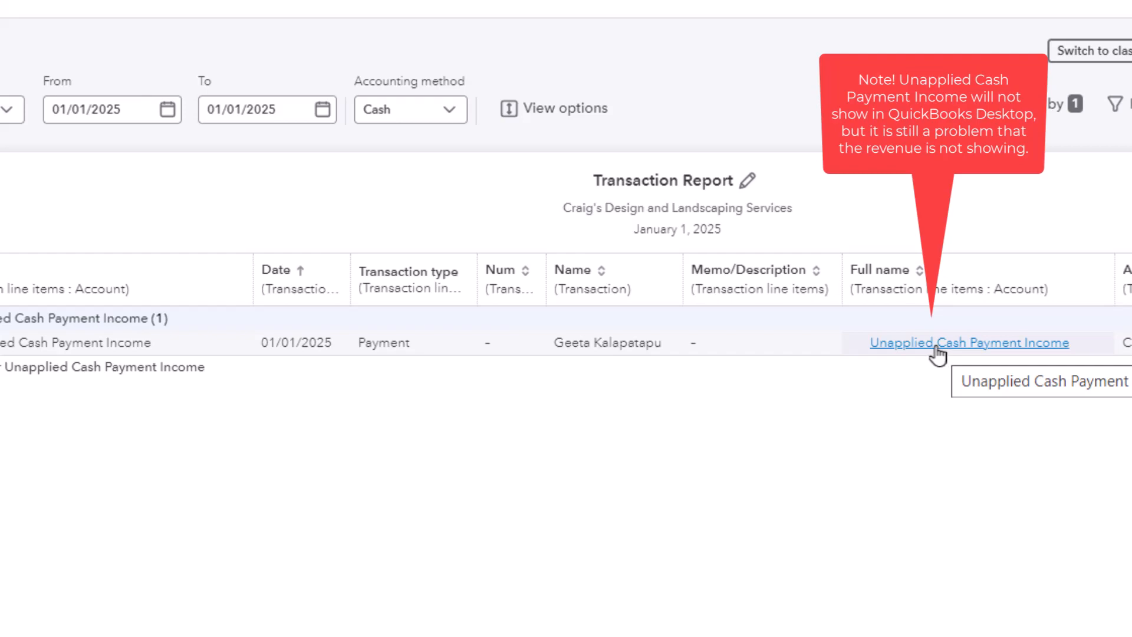
left_click(869, 344)
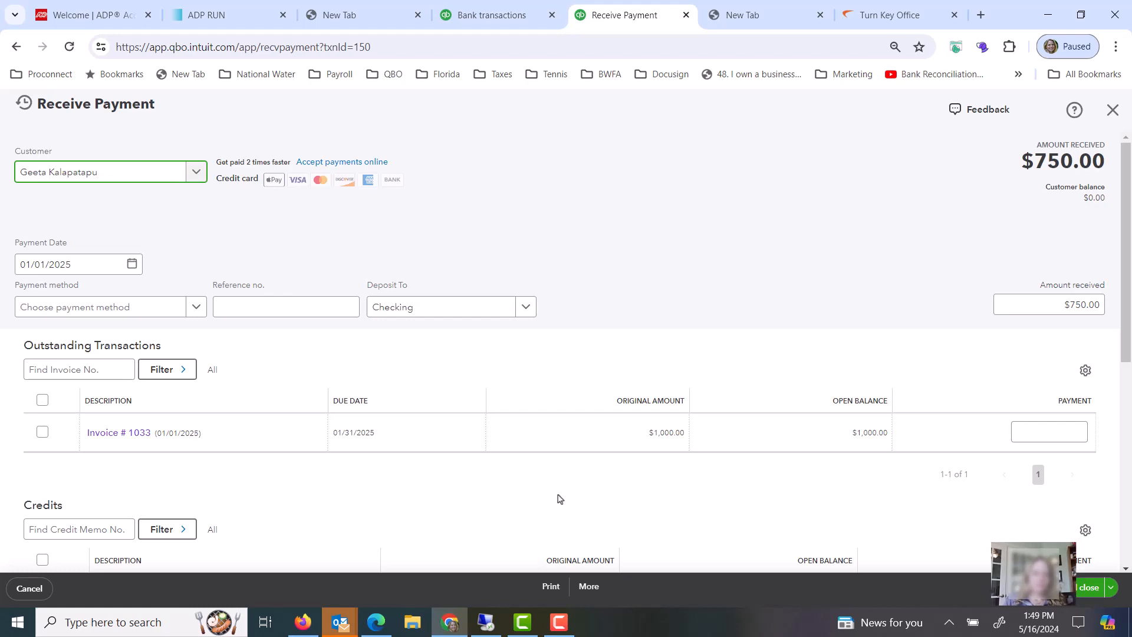
Apply the customer's payment to Invoice # 1033 and set the amount received to 750.00
scroll(560, 499, "down", 1)
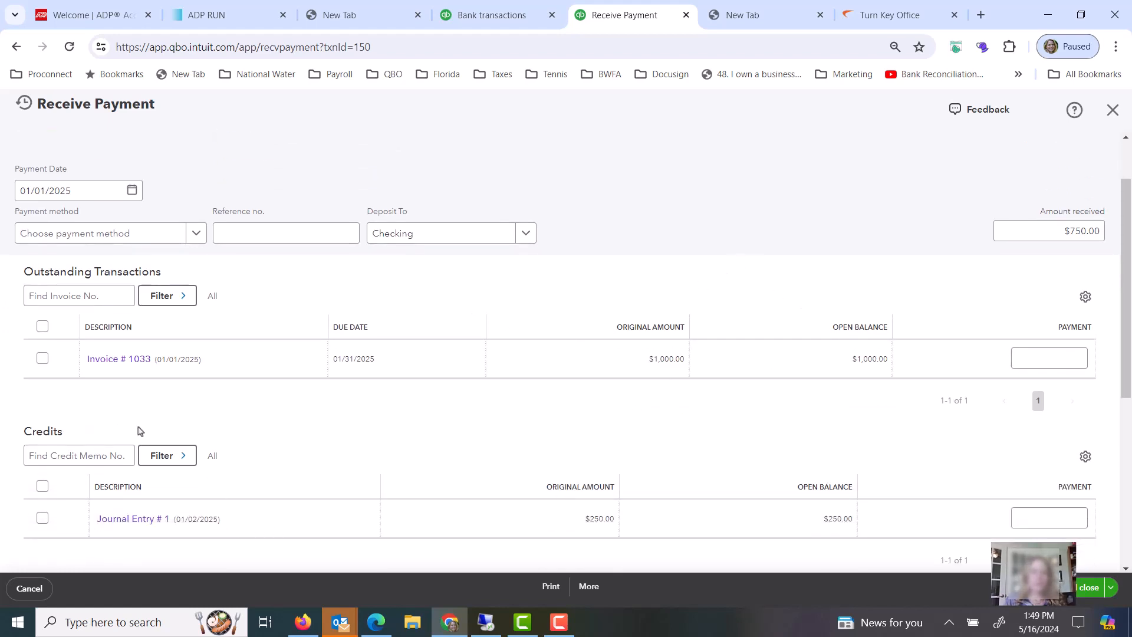
scroll(146, 431, "up", 1)
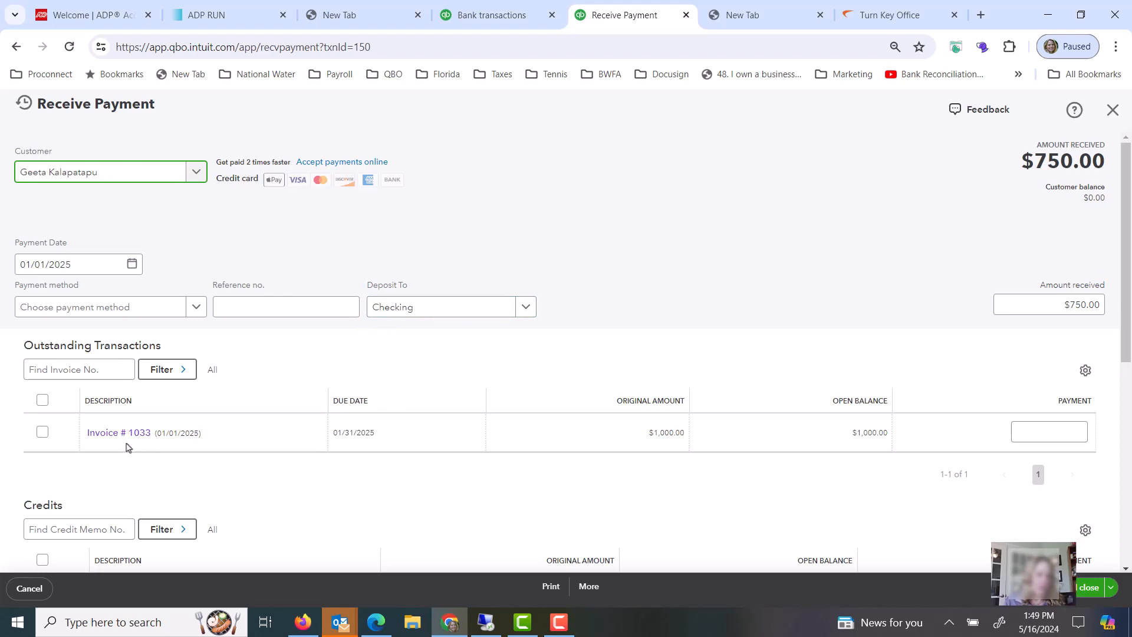
left_click(43, 433)
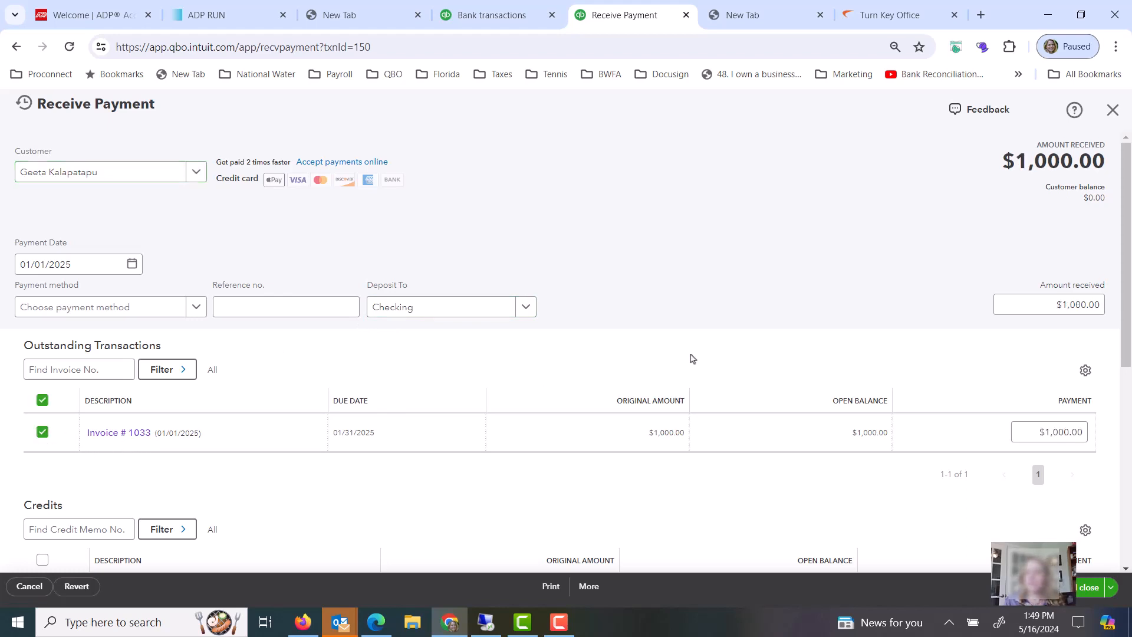
left_click(1073, 304)
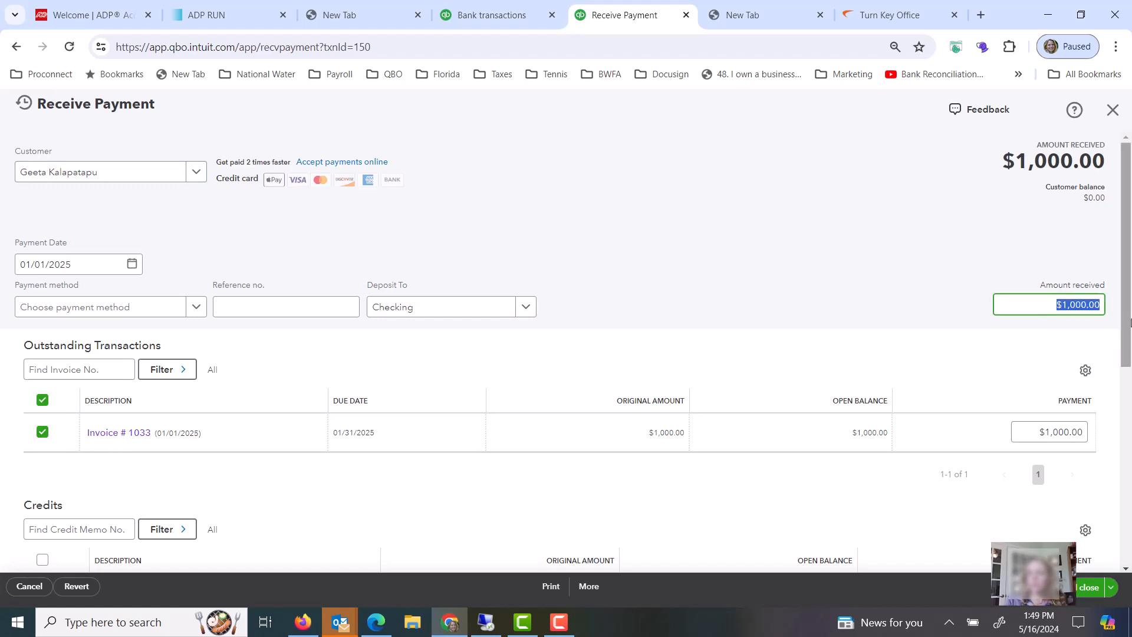
type("750.00")
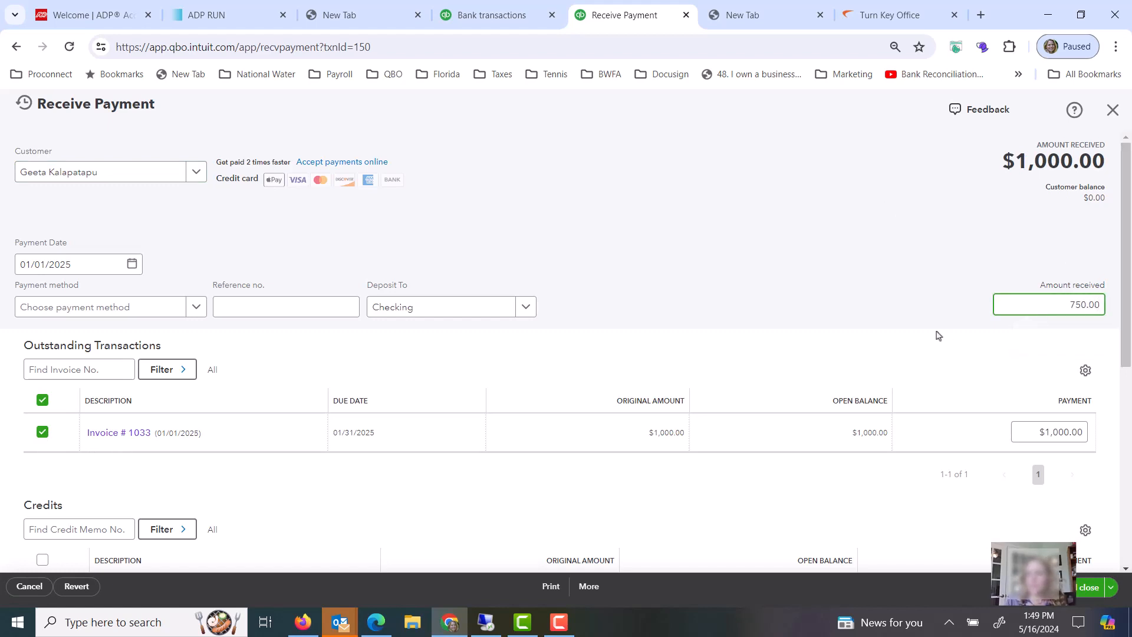
left_click(858, 371)
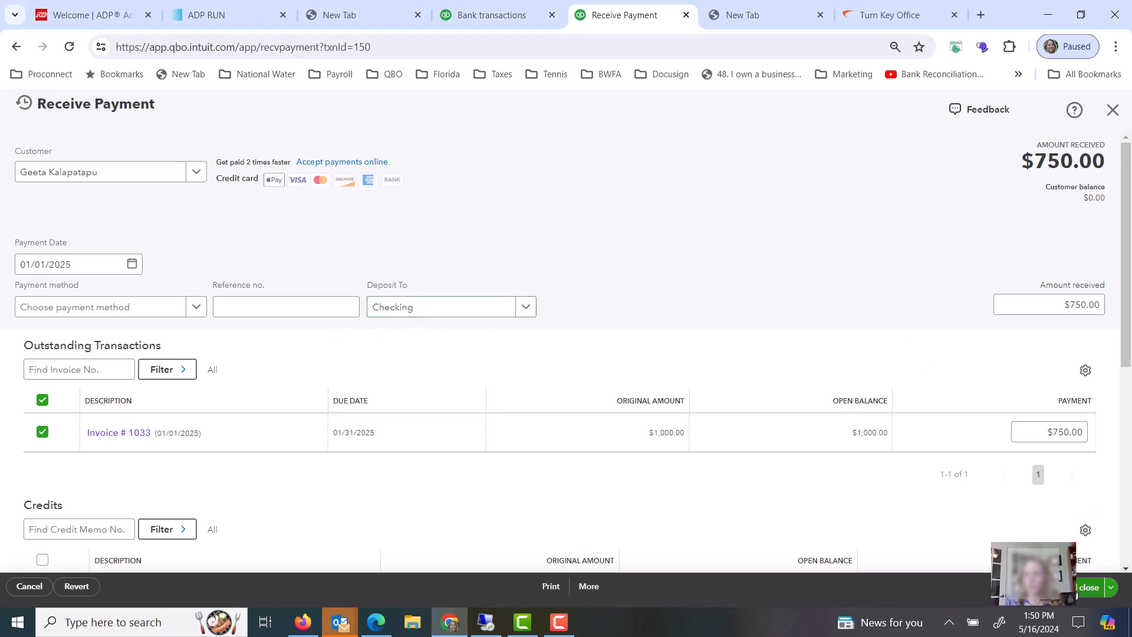
Save the modified payment despite its linked transactions and close it
left_click(1089, 587)
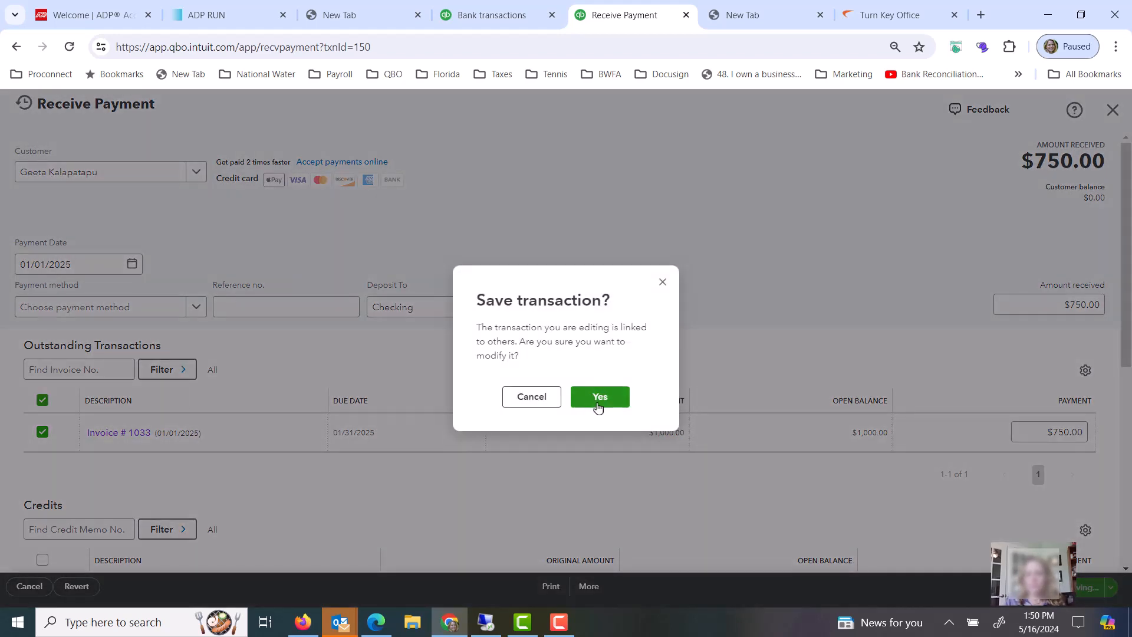
left_click(600, 397)
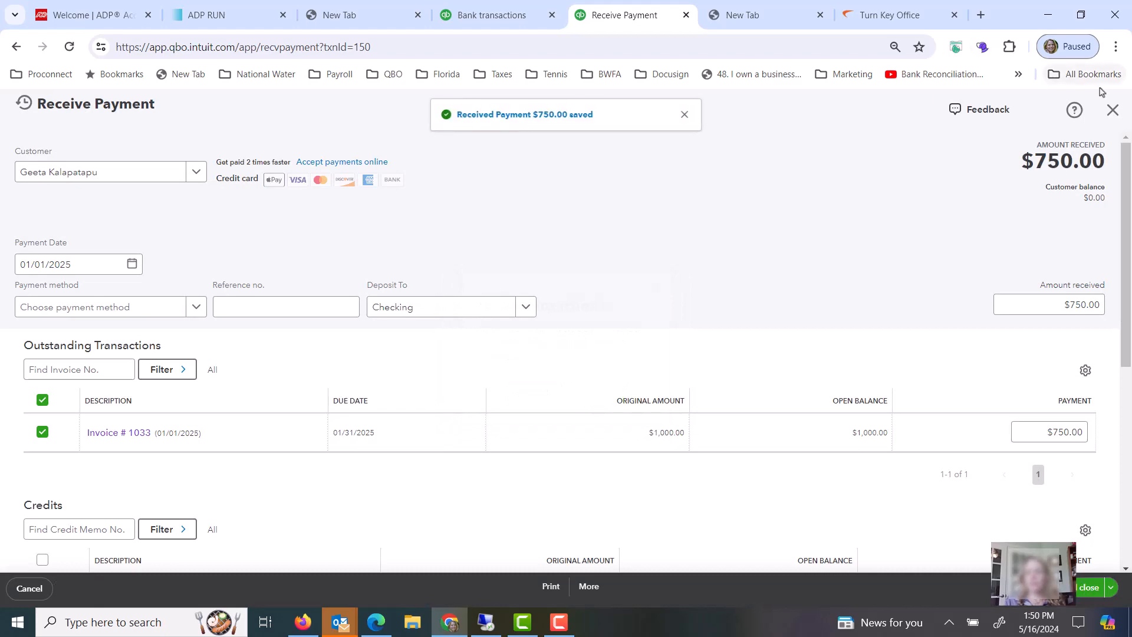
left_click(1111, 112)
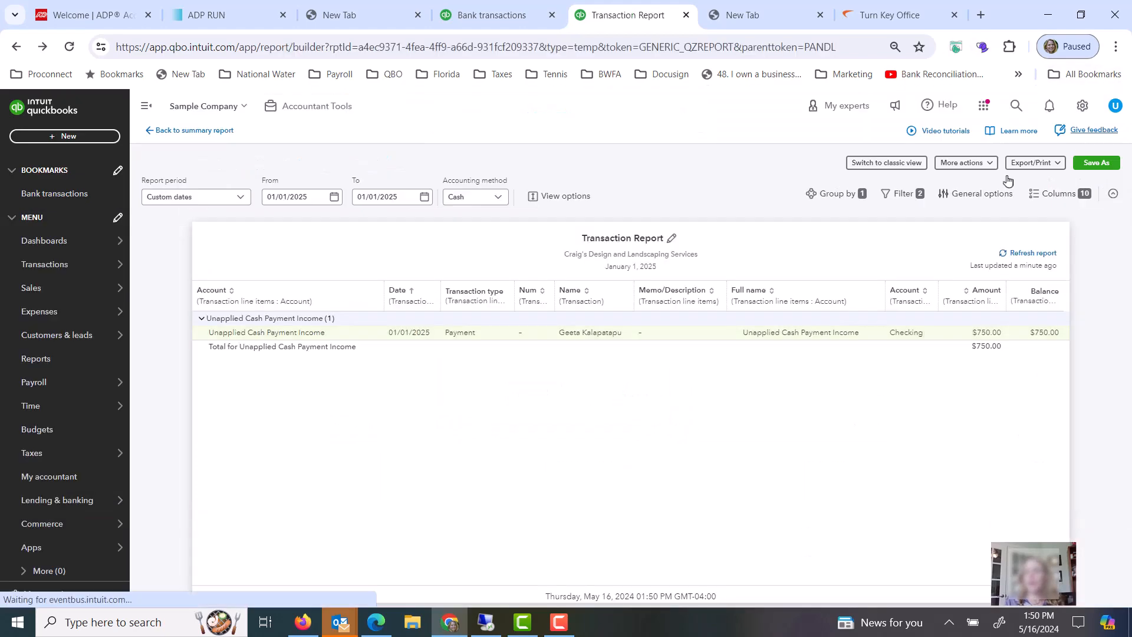
Return to the Profit and Loss summary report and rerun it on an accrual basis
left_click(184, 131)
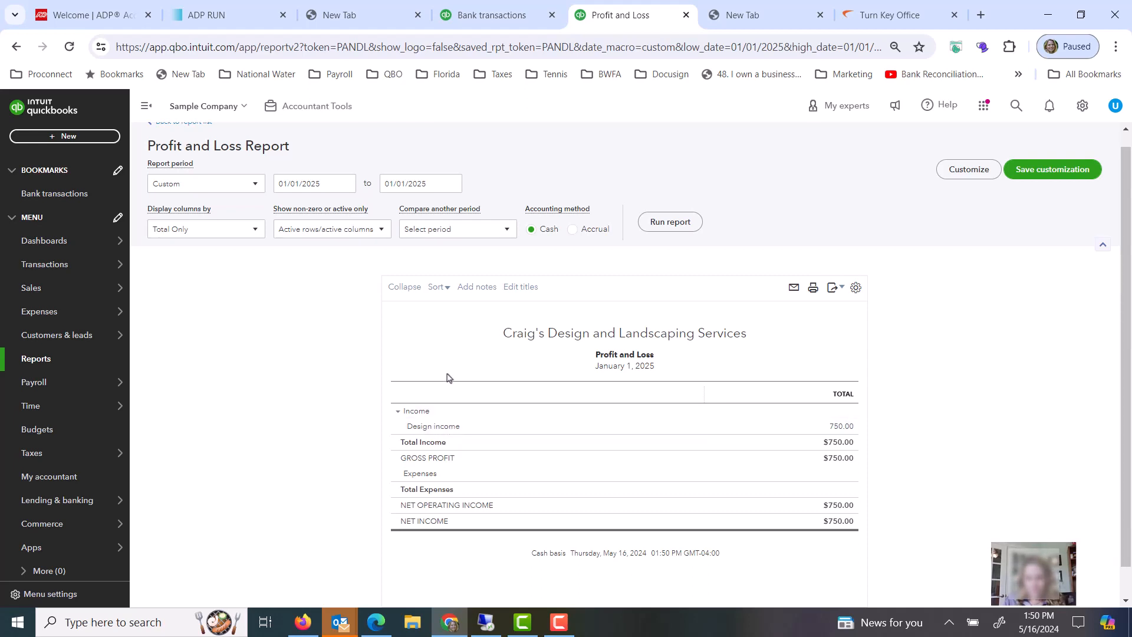
left_click(571, 230)
left_click(669, 222)
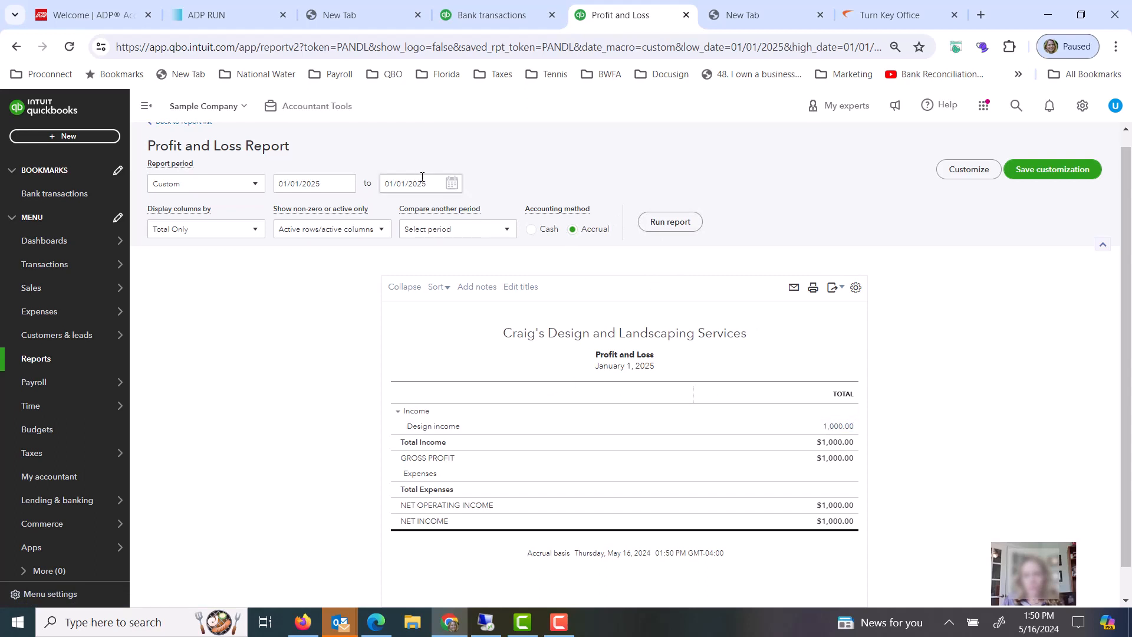
Run the Accounts receivable aging summary as of 01/02/2025 and check the paying customer's row
mouse_move(50, 336)
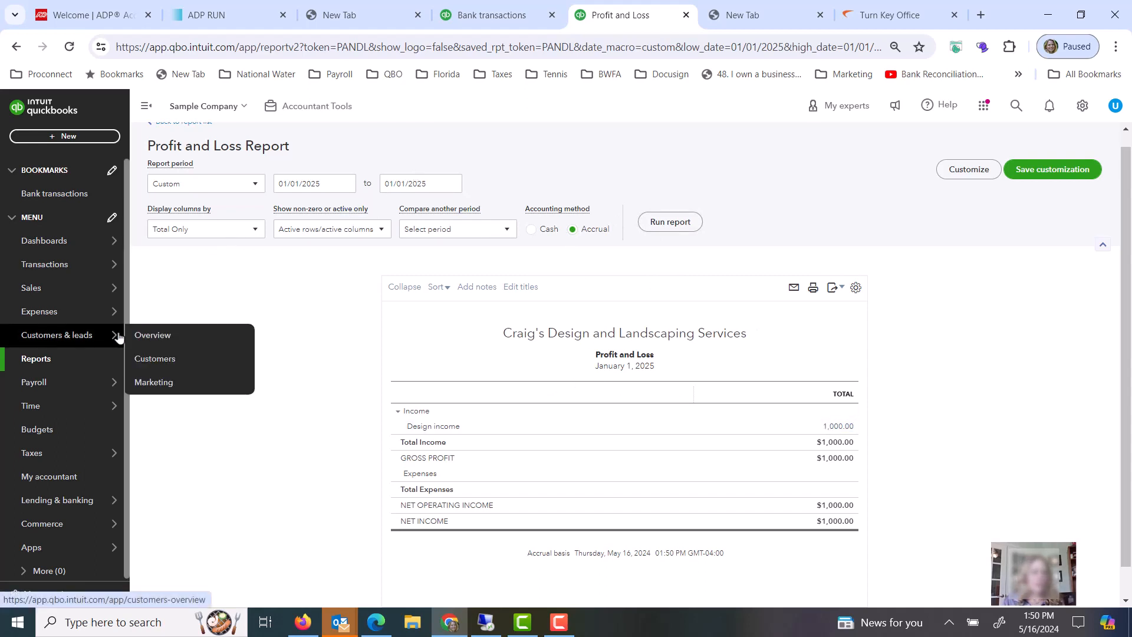
left_click(34, 361)
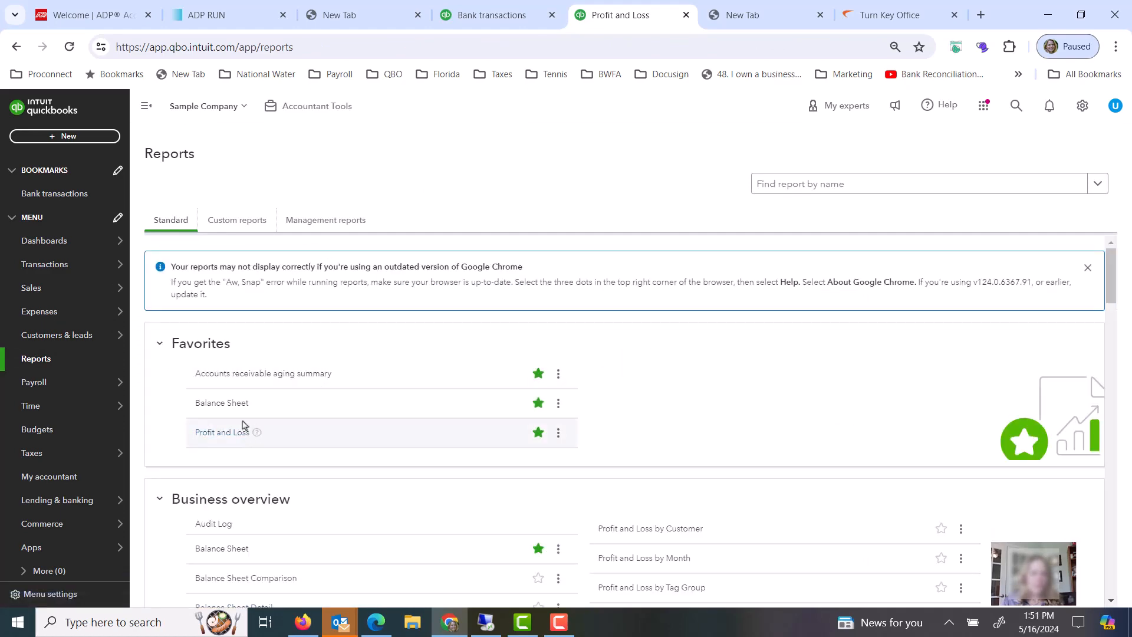
left_click(260, 376)
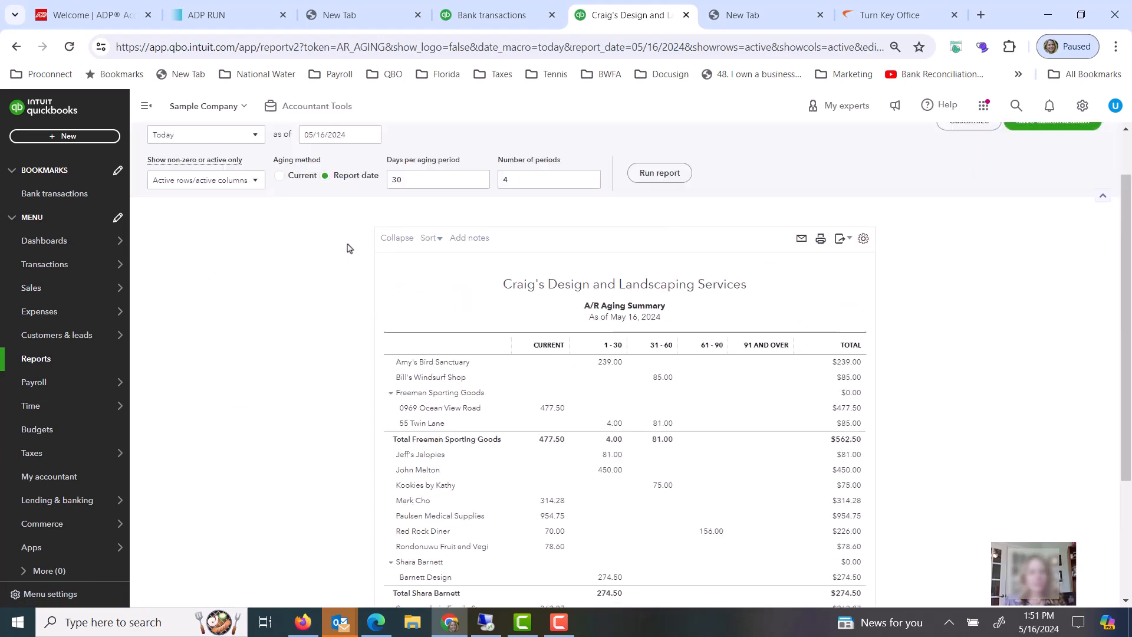
type("02")
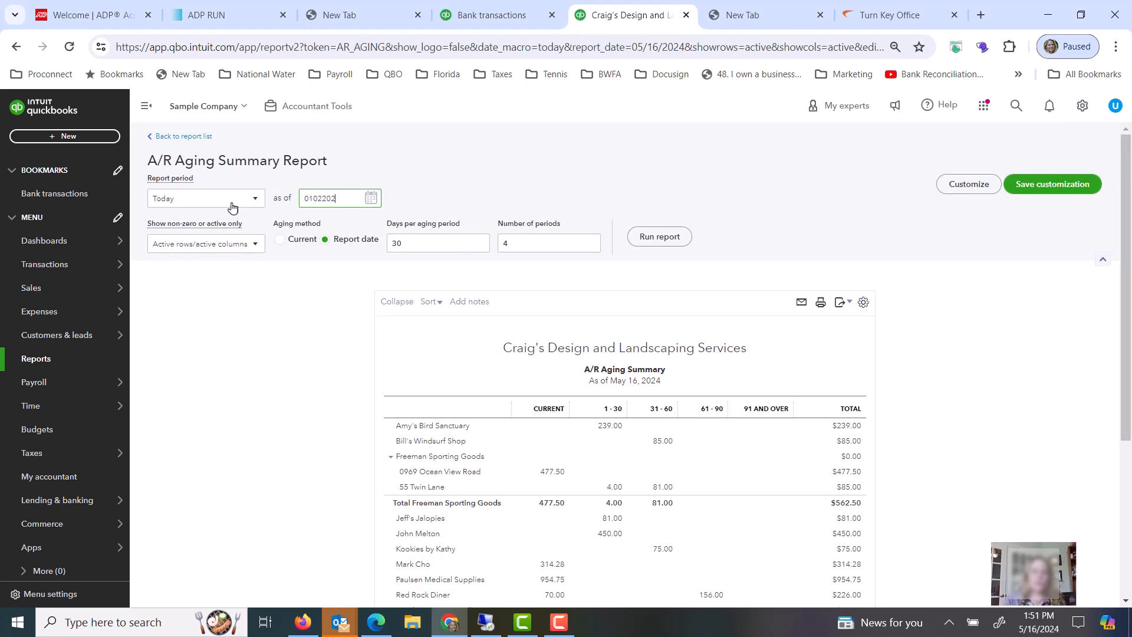
type("1/02/2025")
key("Tab")
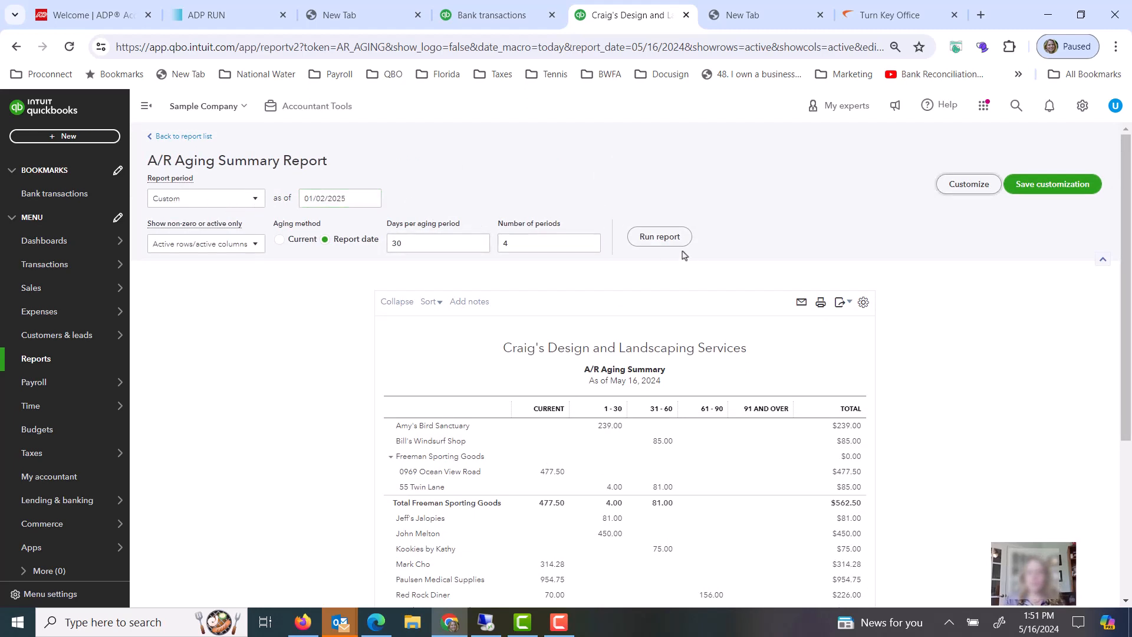
left_click(661, 241)
scroll(437, 392, "down", 3)
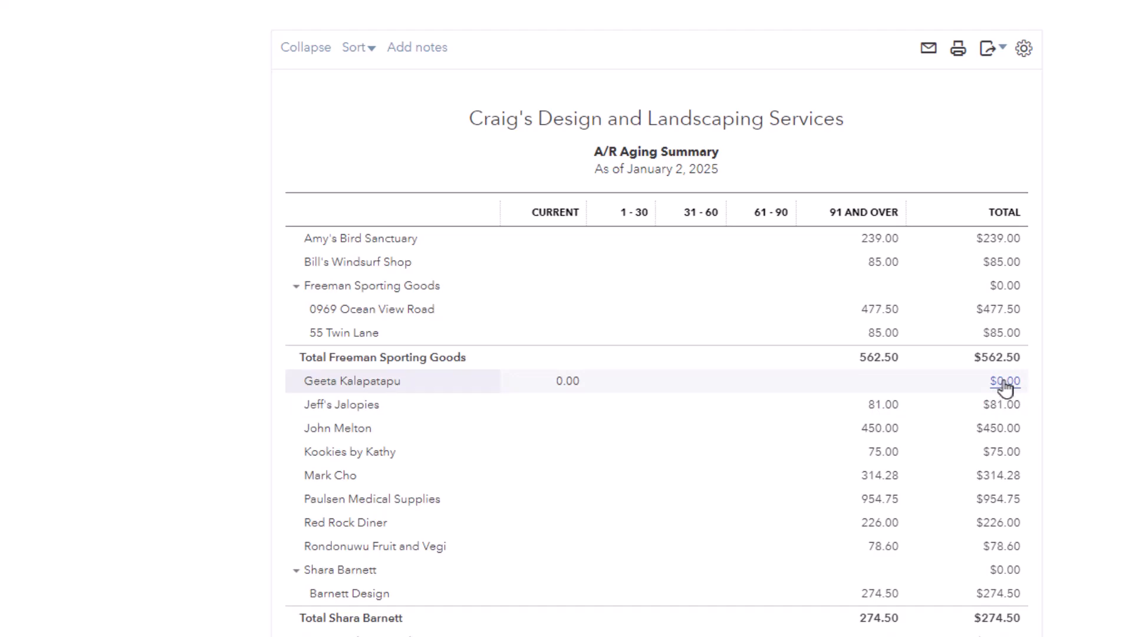
Return to the report list and open the Profit and Loss report
scroll(1005, 386, "up", 1)
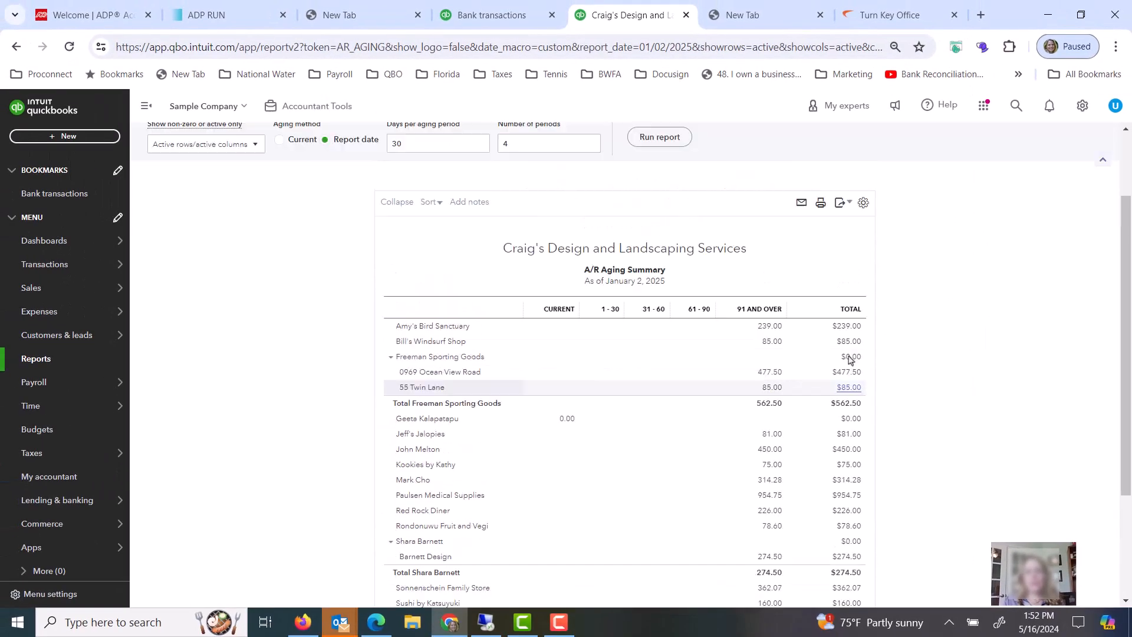
scroll(849, 360, "up", 2)
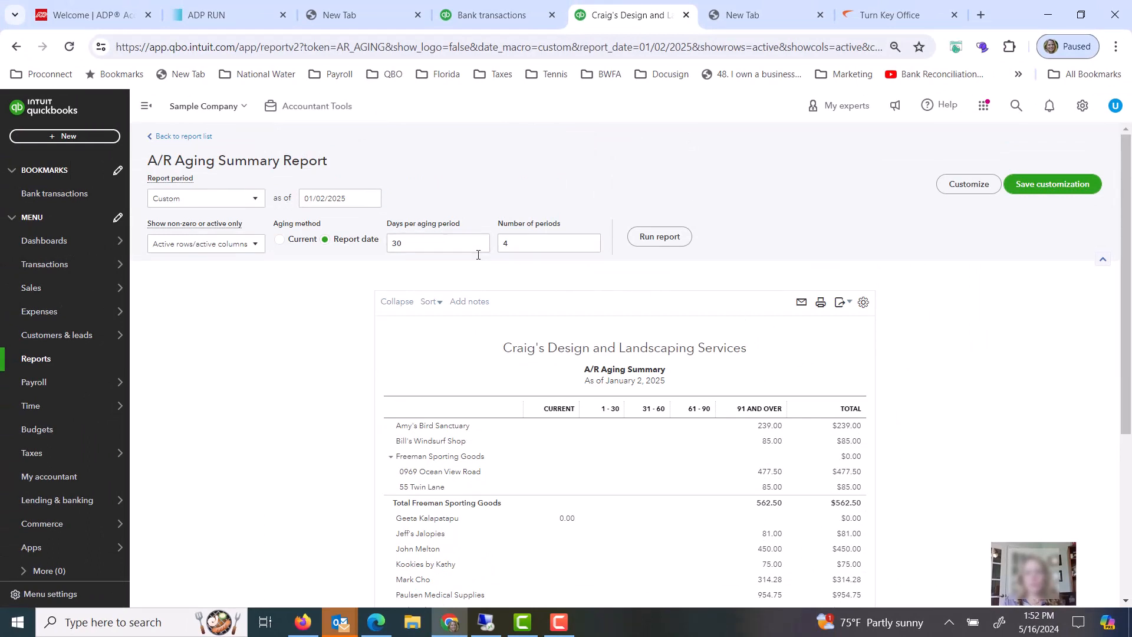
left_click(180, 136)
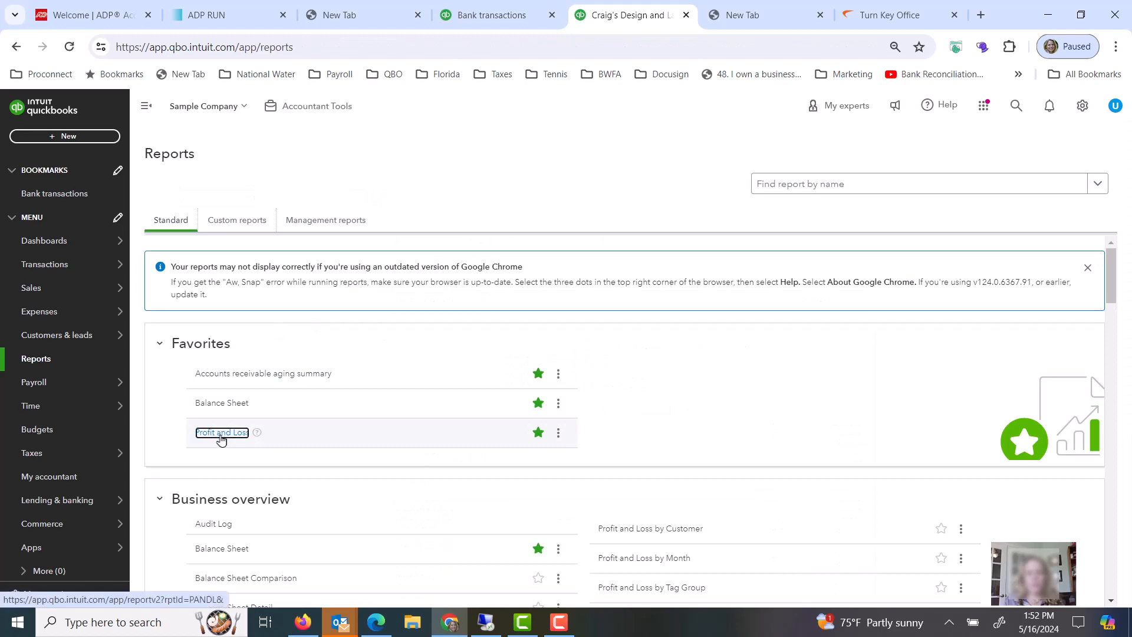
left_click(221, 433)
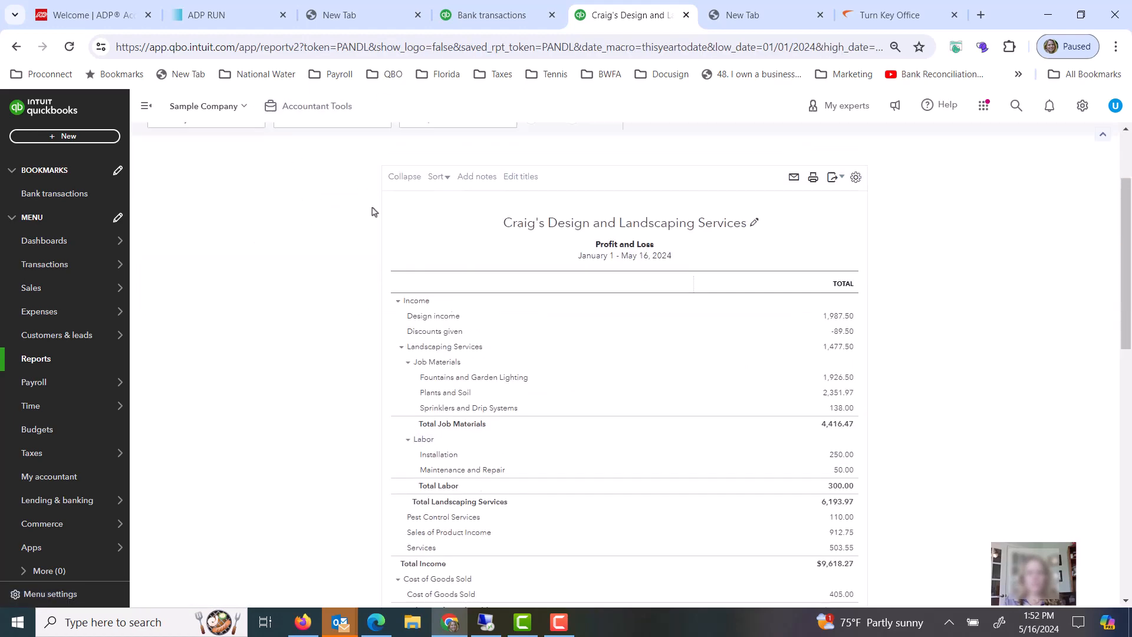
Run the Profit and Loss report for 01/01/2025 to 01/02/2025, and rerun it on a cash basis
left_click(322, 198)
type("01")
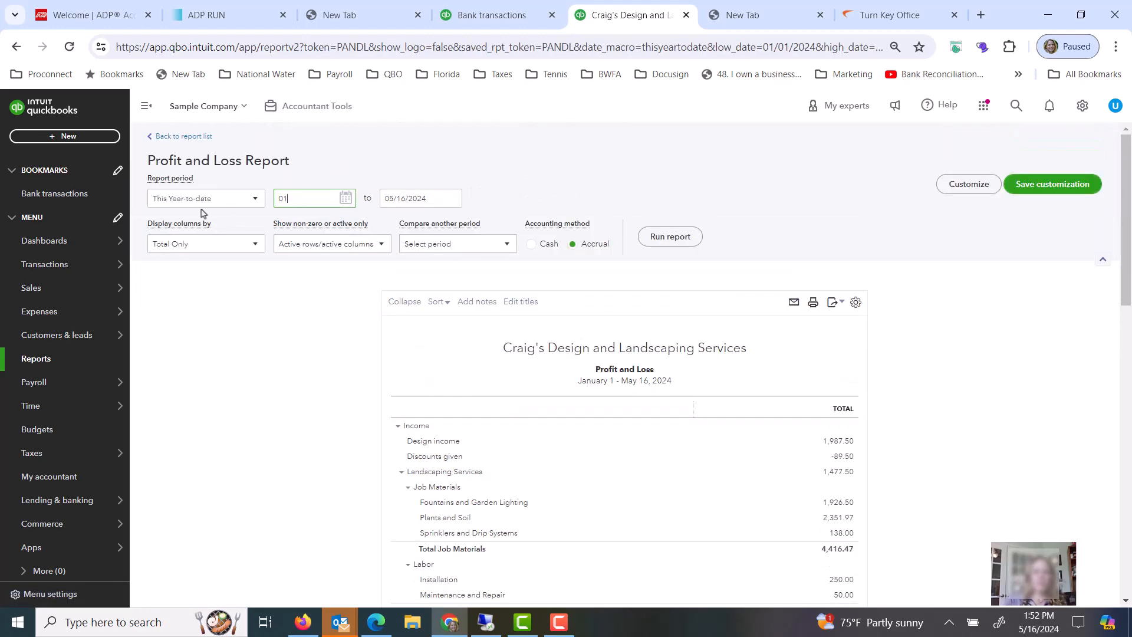
type("/01/2025")
key("Tab")
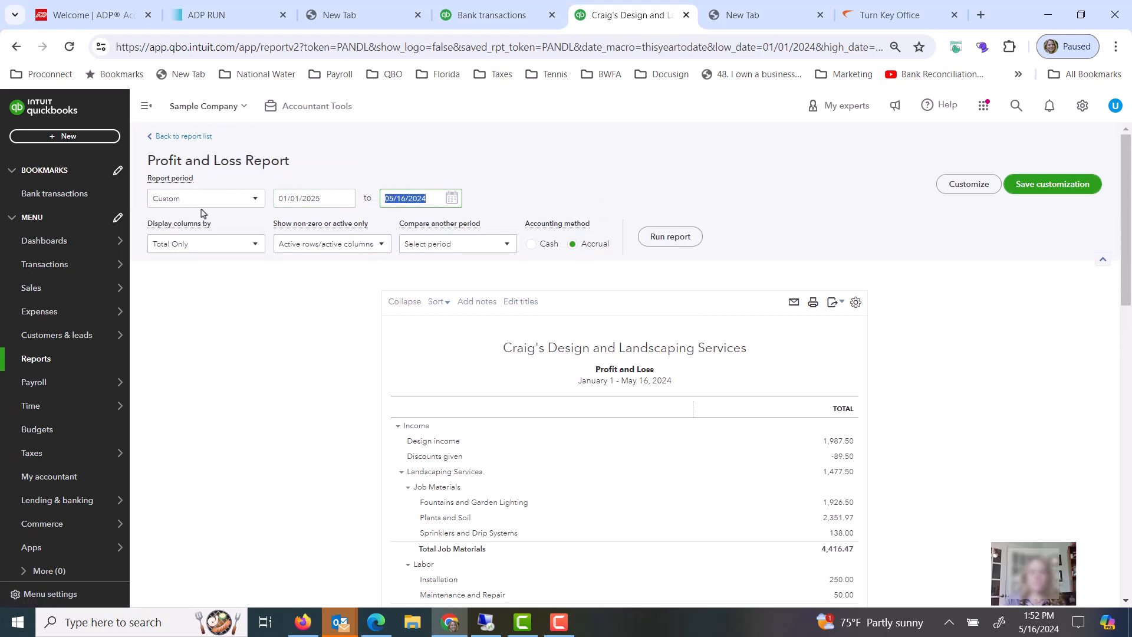
type("01/02/2025")
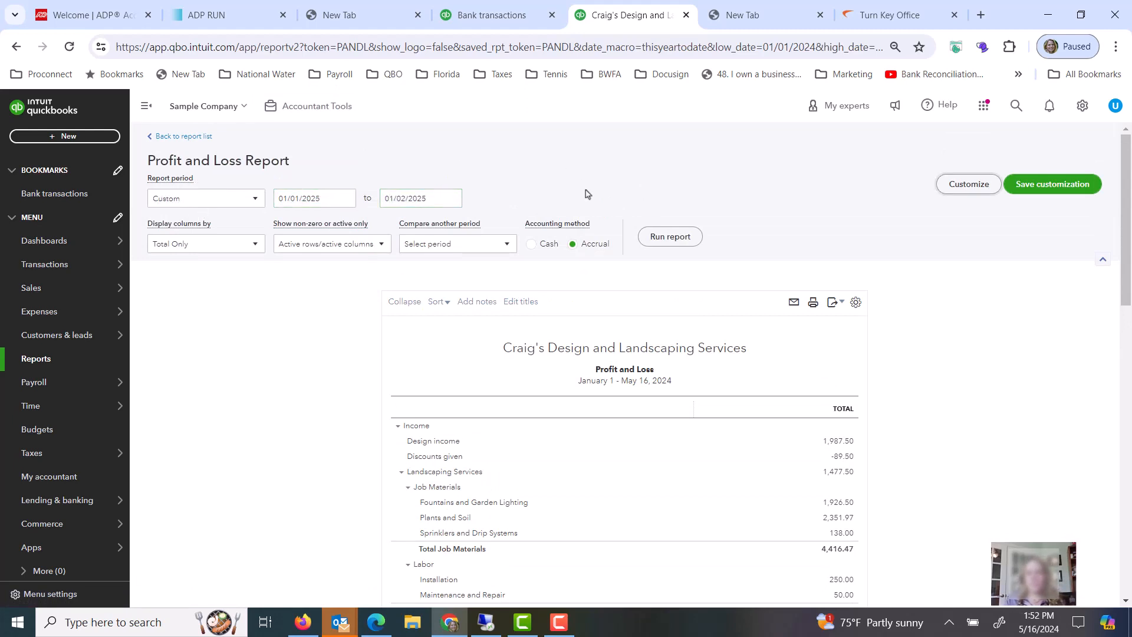
left_click(655, 236)
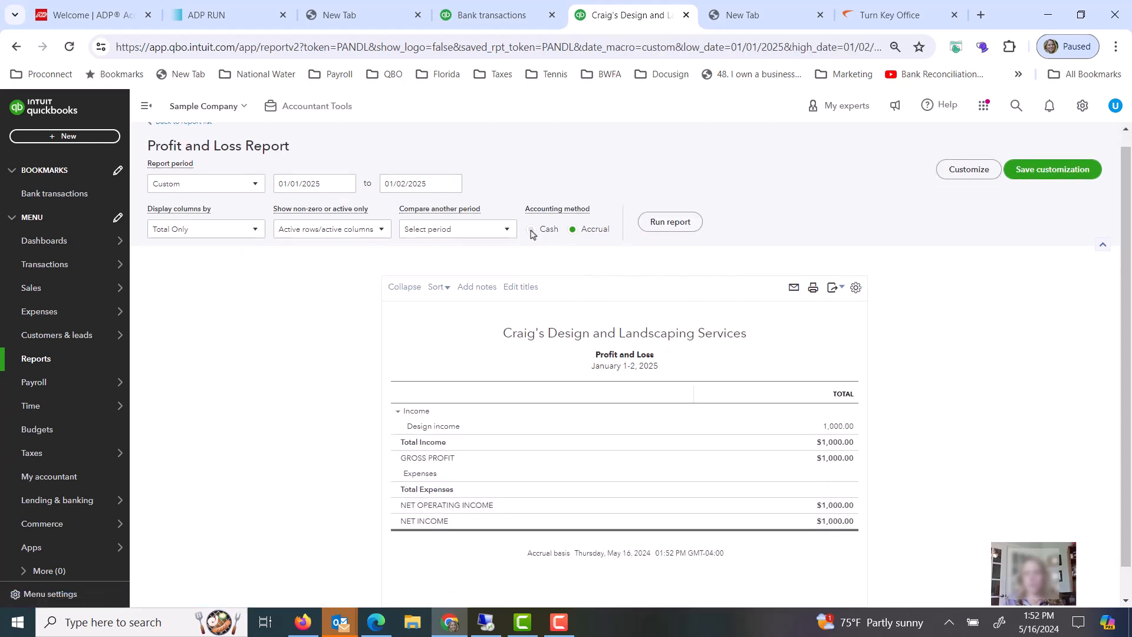
left_click(531, 230)
left_click(670, 222)
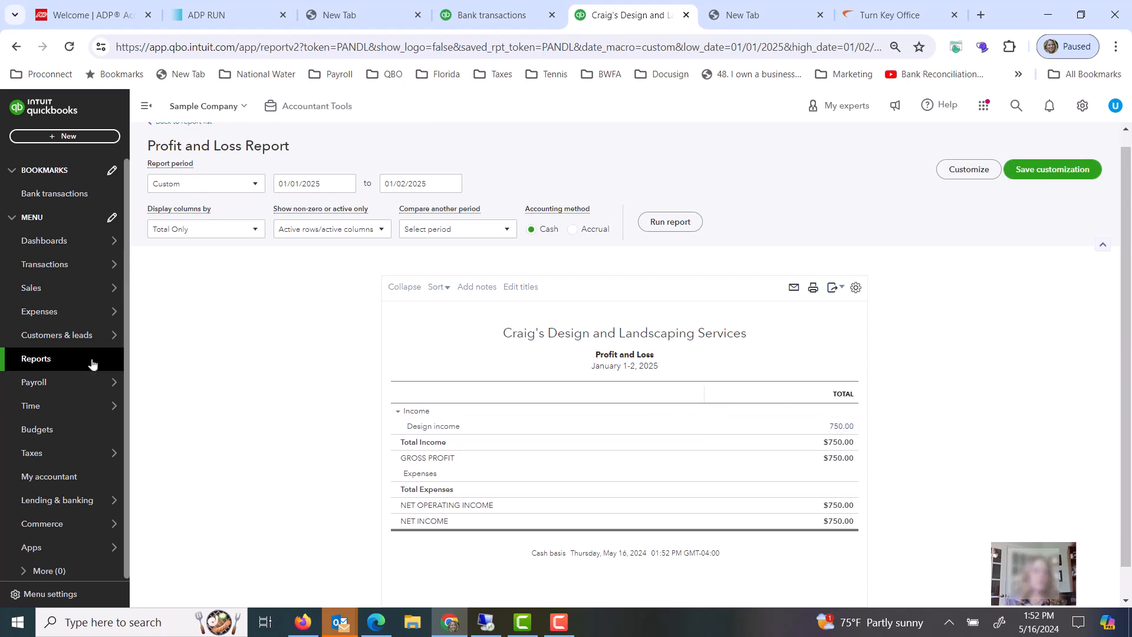
Return to the report list and open the Open Invoices report from the Who owes you section
left_click(28, 365)
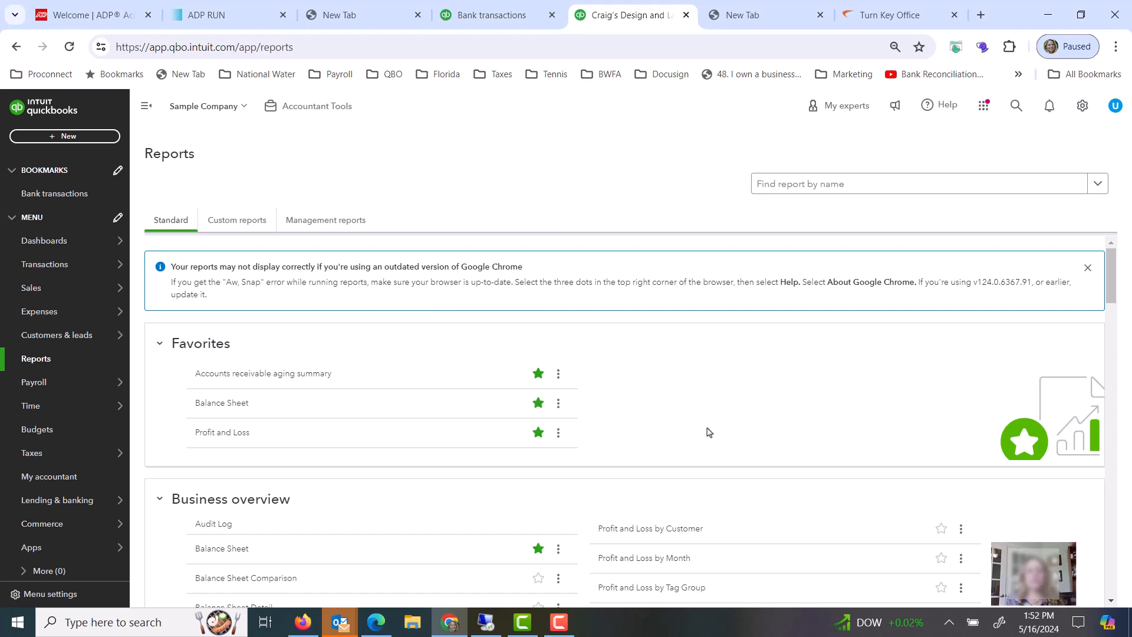
scroll(707, 432, "down", 3)
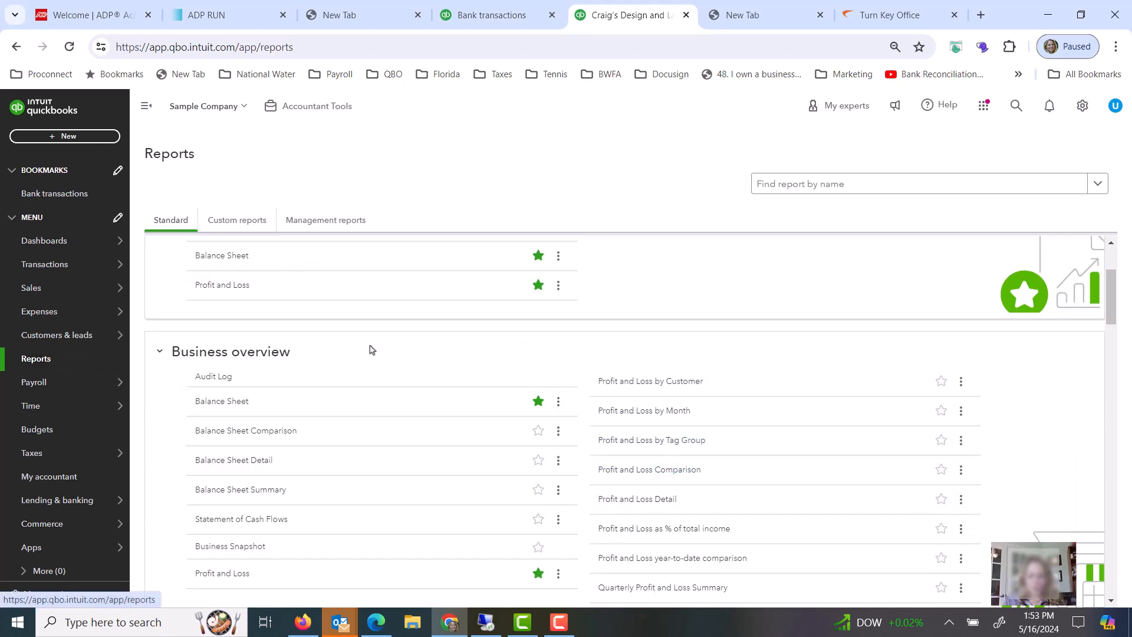
scroll(556, 356, "down", 5)
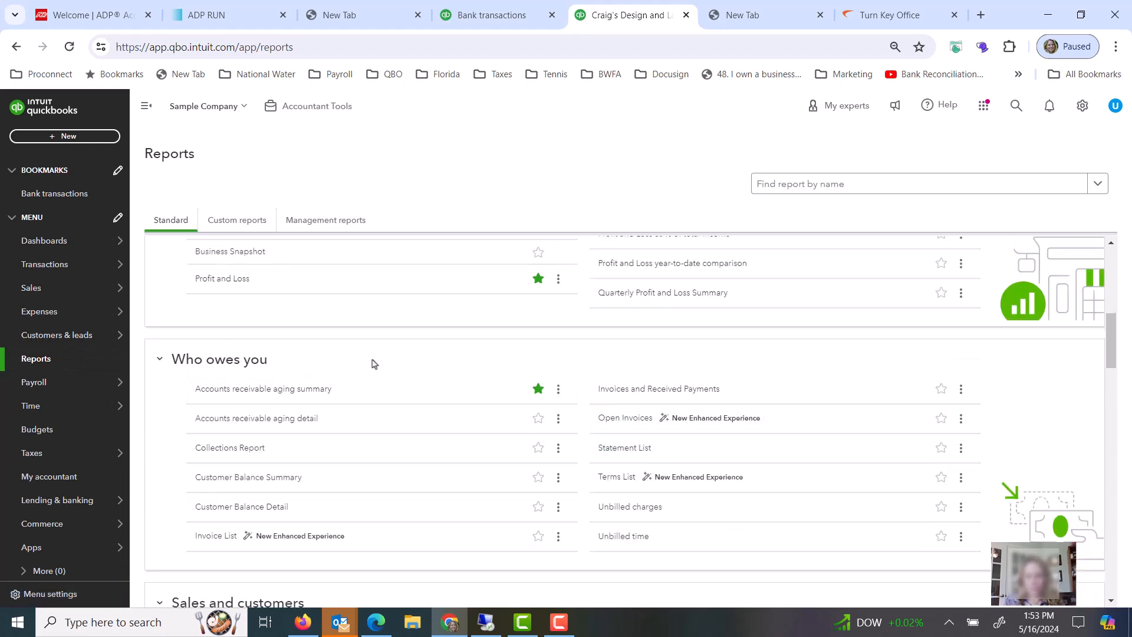
left_click(628, 421)
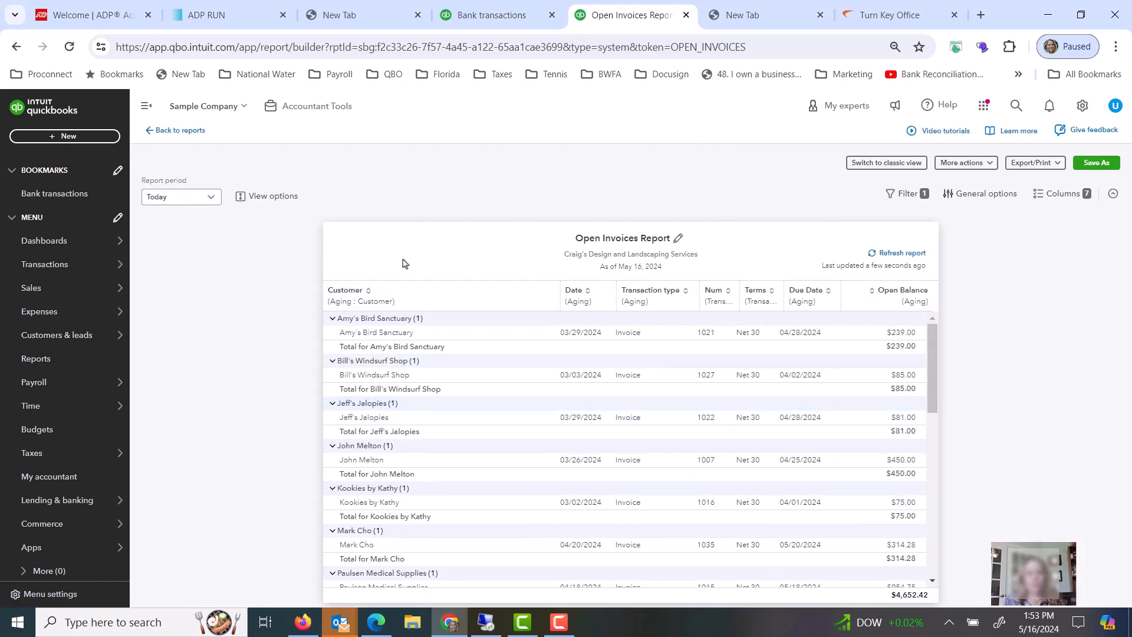
Set the Open Invoices report to custom dates, as of 04/01/2025
left_click(192, 199)
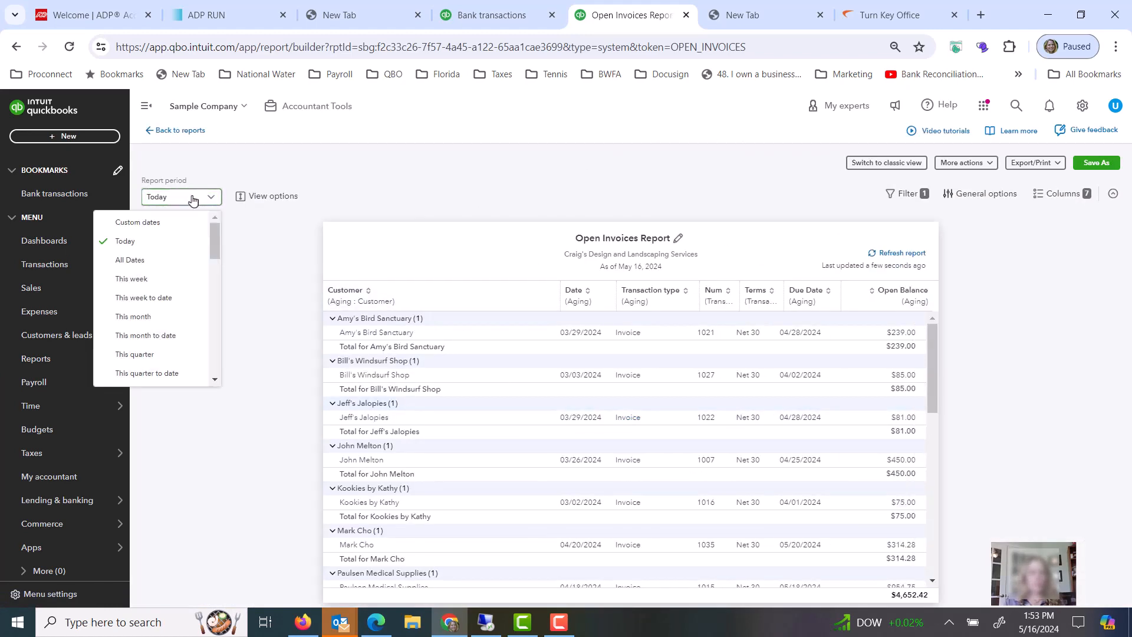
left_click(168, 225)
left_click_drag(270, 196, 147, 196)
type("04/01/202")
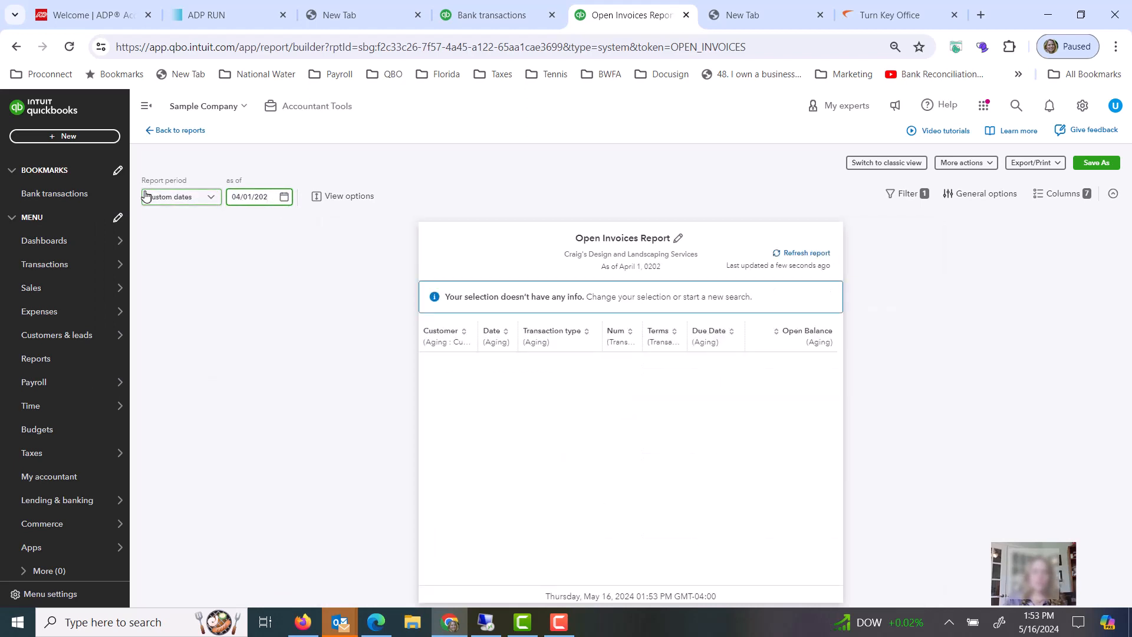
type("5")
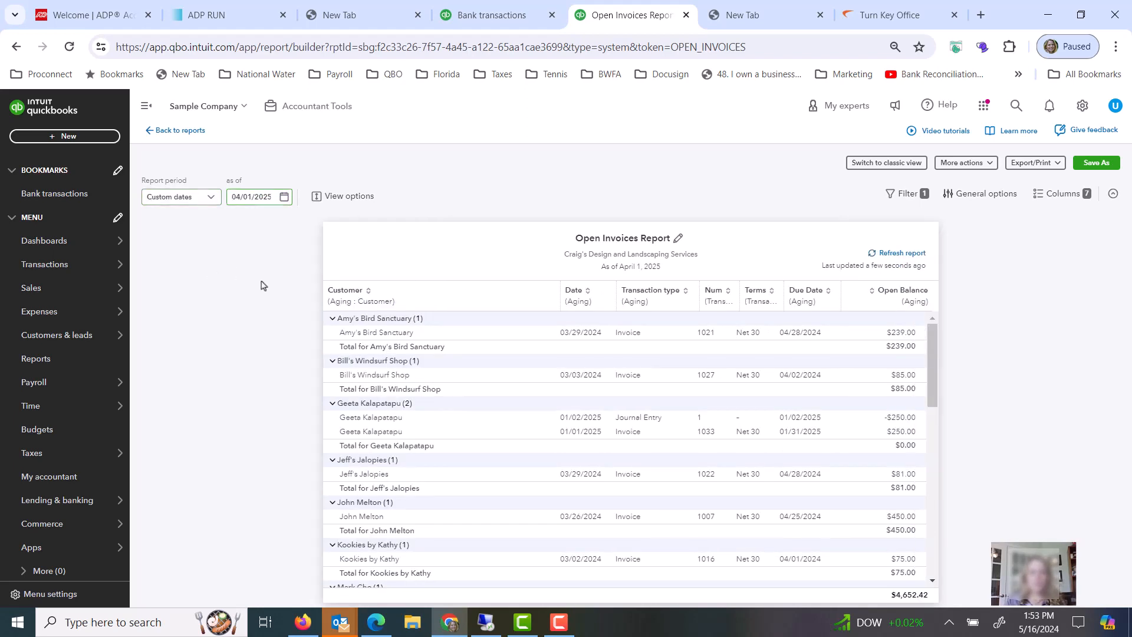
Inspect the customer's journal entry dated 01/02/2025, and return to the report list without saving the Open Invoices report
left_click(658, 421)
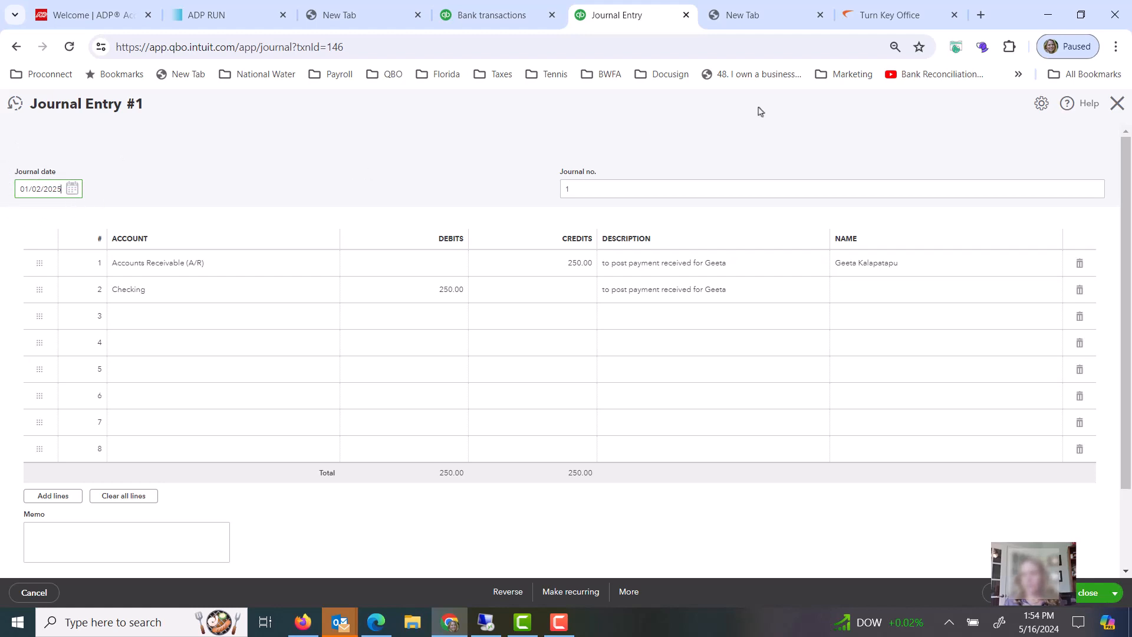
left_click(1117, 103)
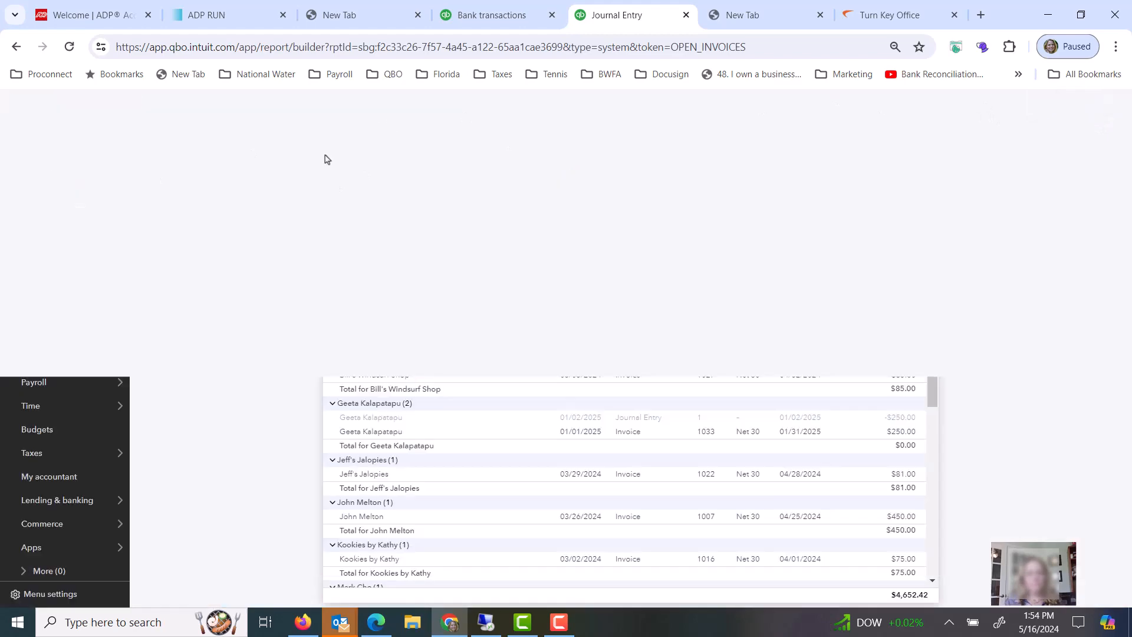
left_click(189, 130)
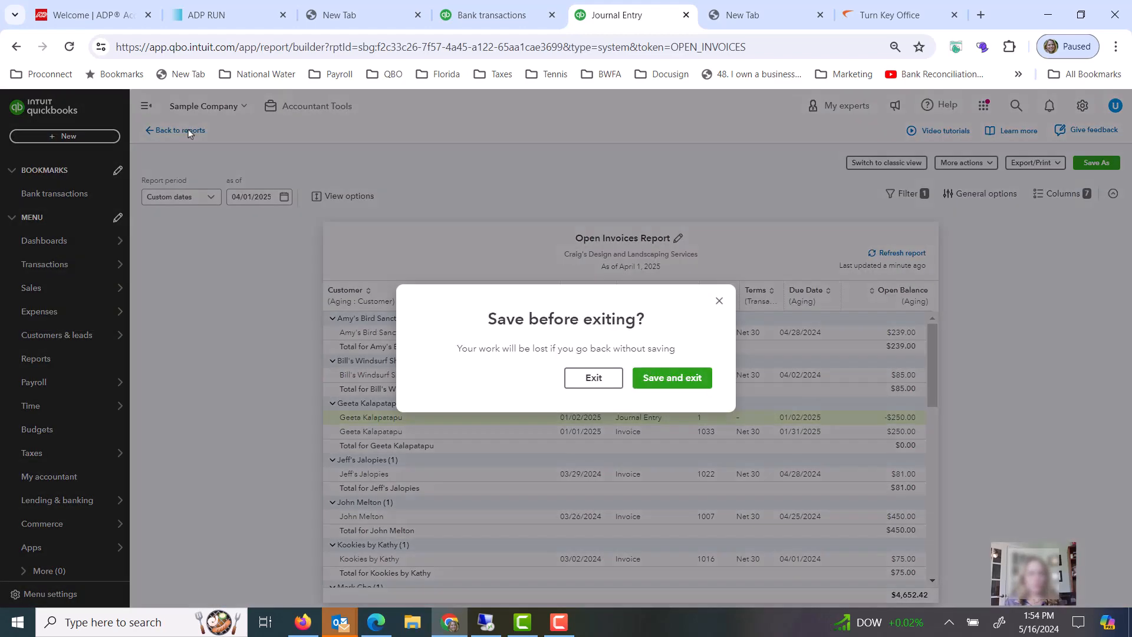
left_click(590, 382)
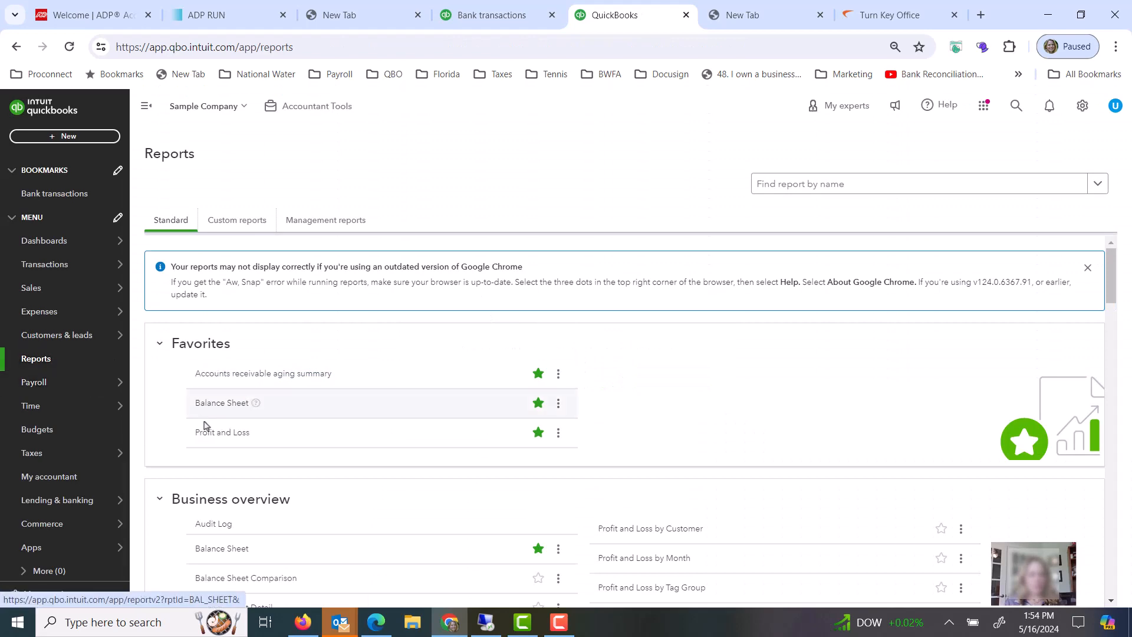
Run the Profit and Loss report for 01/02/2025 to 01/02/2025 on a cash basis
left_click(212, 433)
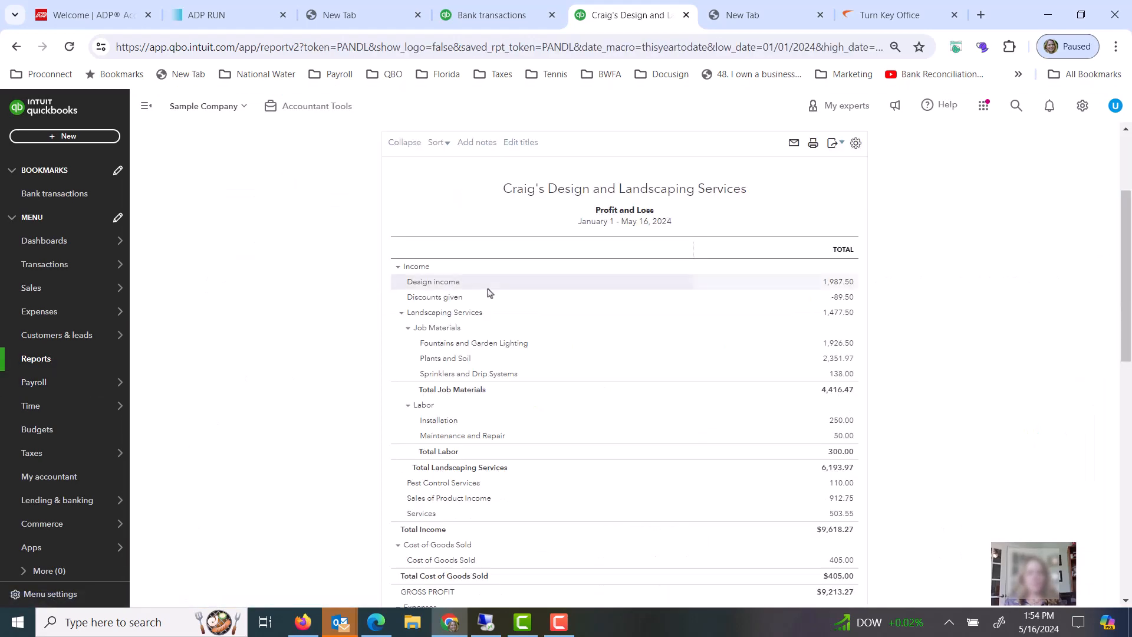
scroll(413, 278, "up", 3)
left_click_drag(334, 199, 257, 200)
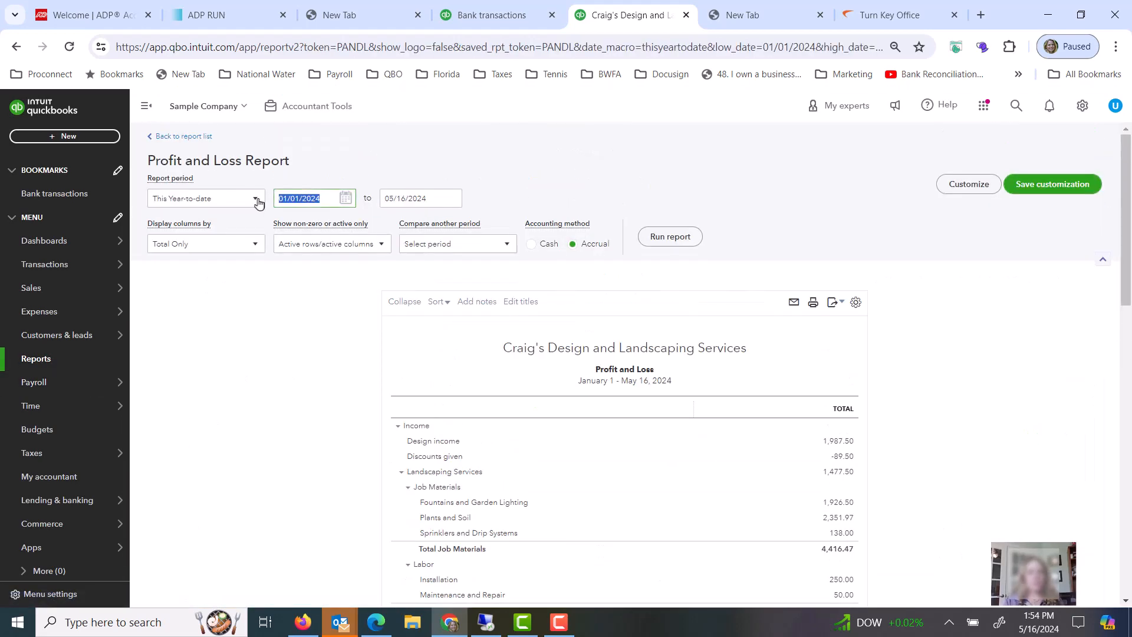
type("01022")
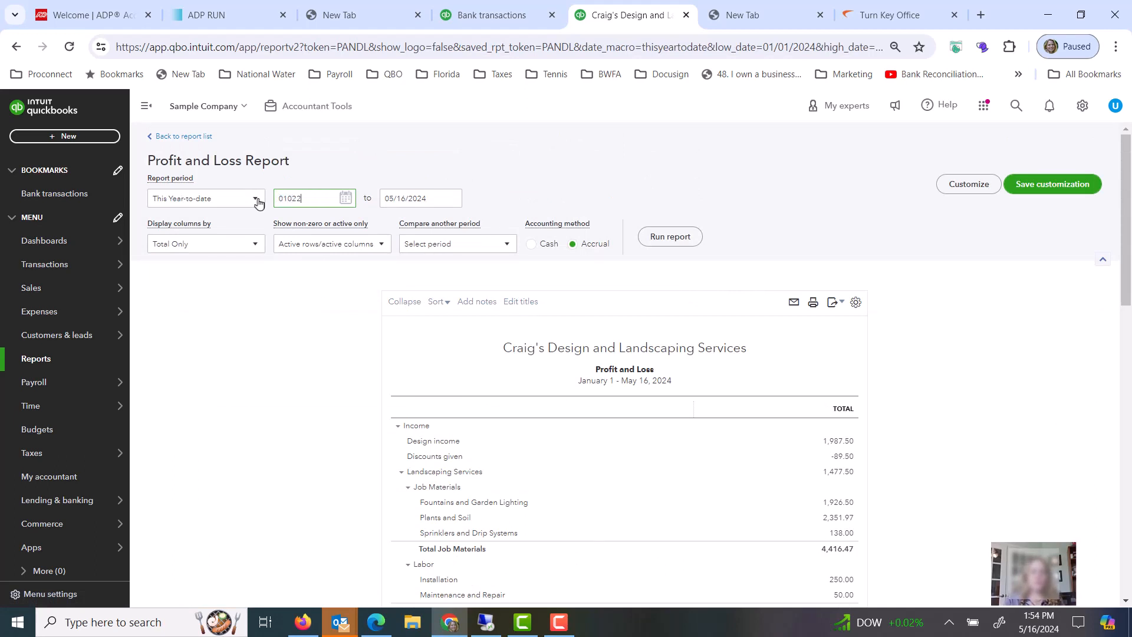
type("1/02/2025")
key("Tab")
type("01")
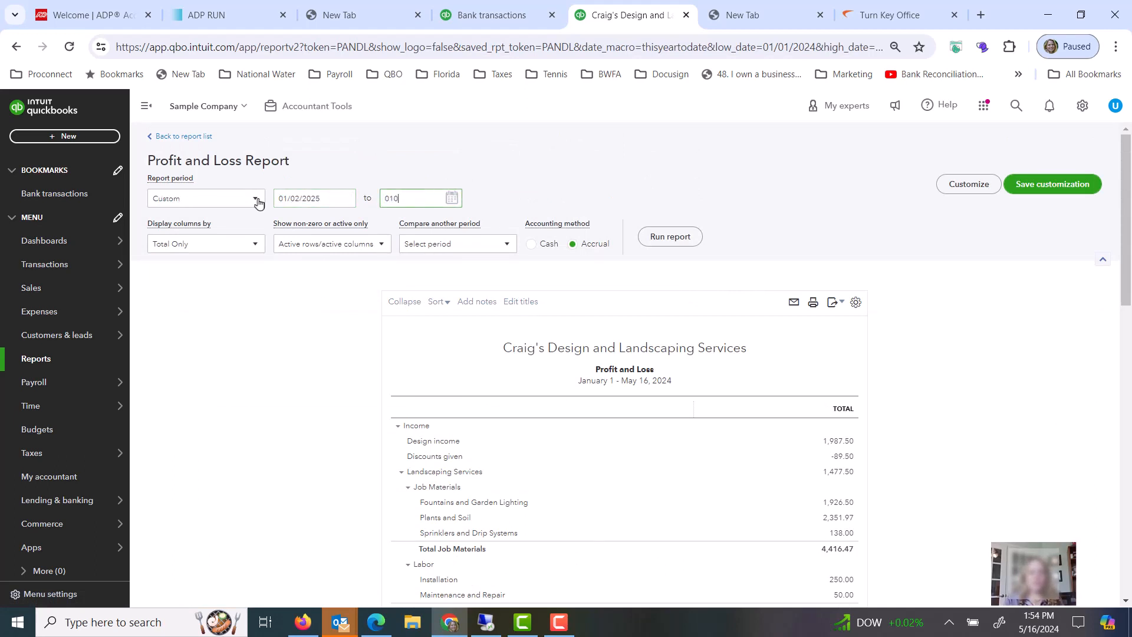
left_click(546, 244)
left_click(676, 247)
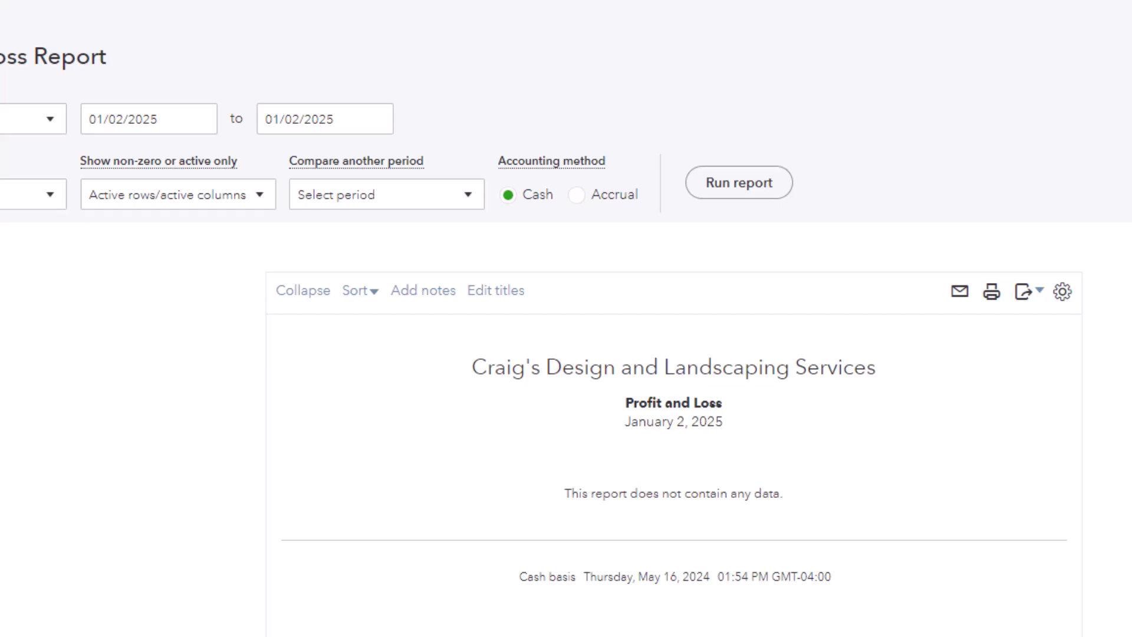
Reopen the Open Invoices report, switch its period to custom dates and bring up the as-of date calendar
left_click(30, 358)
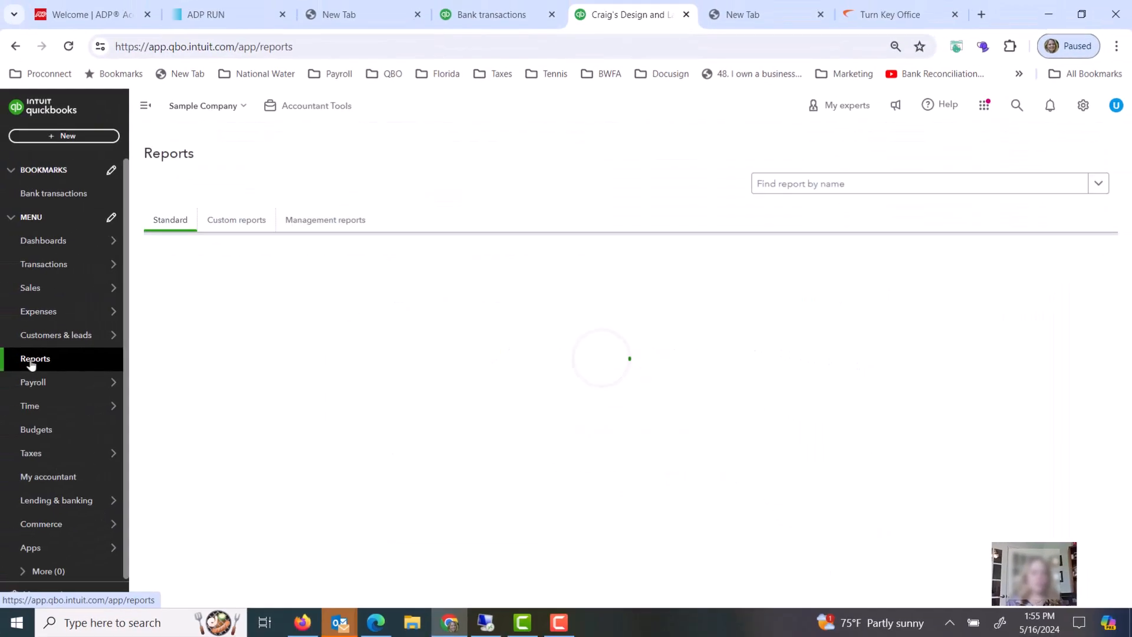
scroll(527, 529, "down", 8)
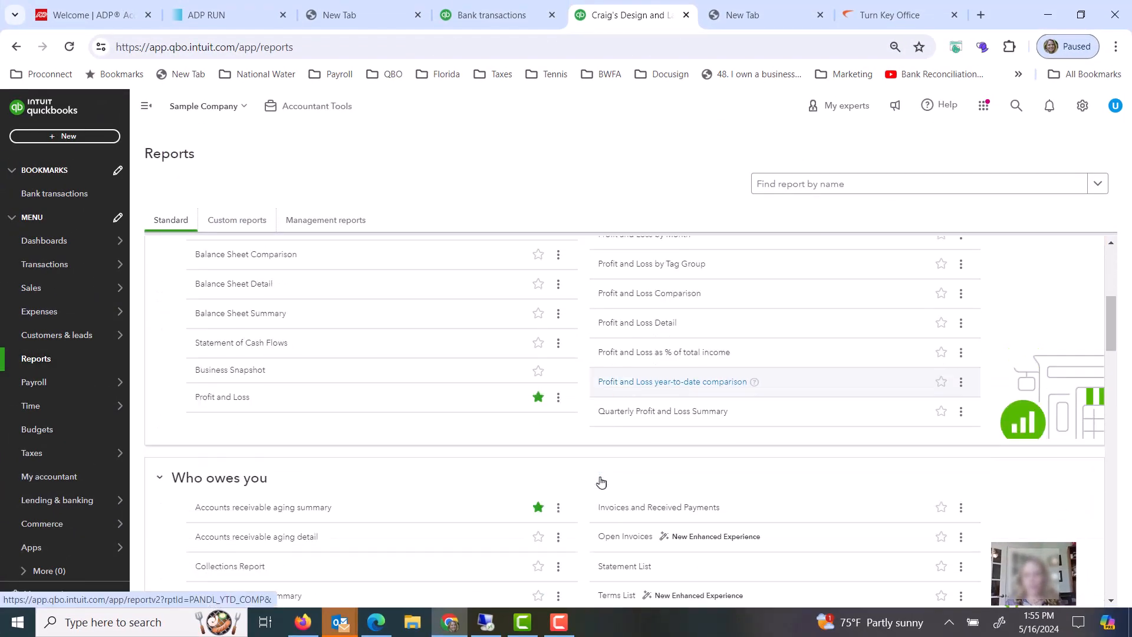
left_click(614, 423)
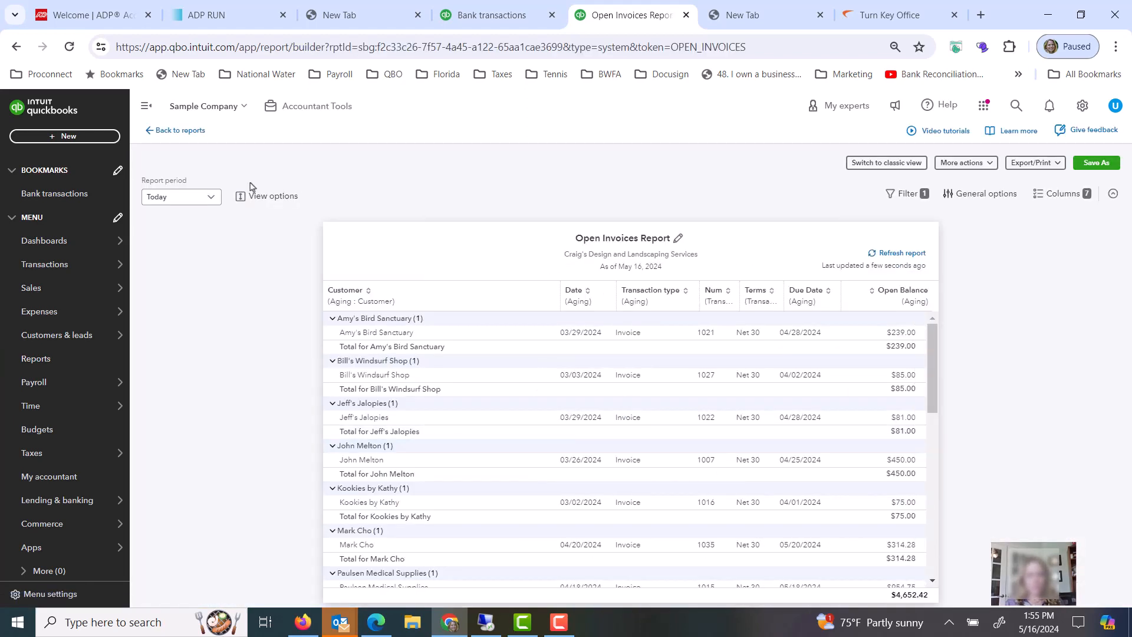
left_click(201, 203)
left_click(159, 224)
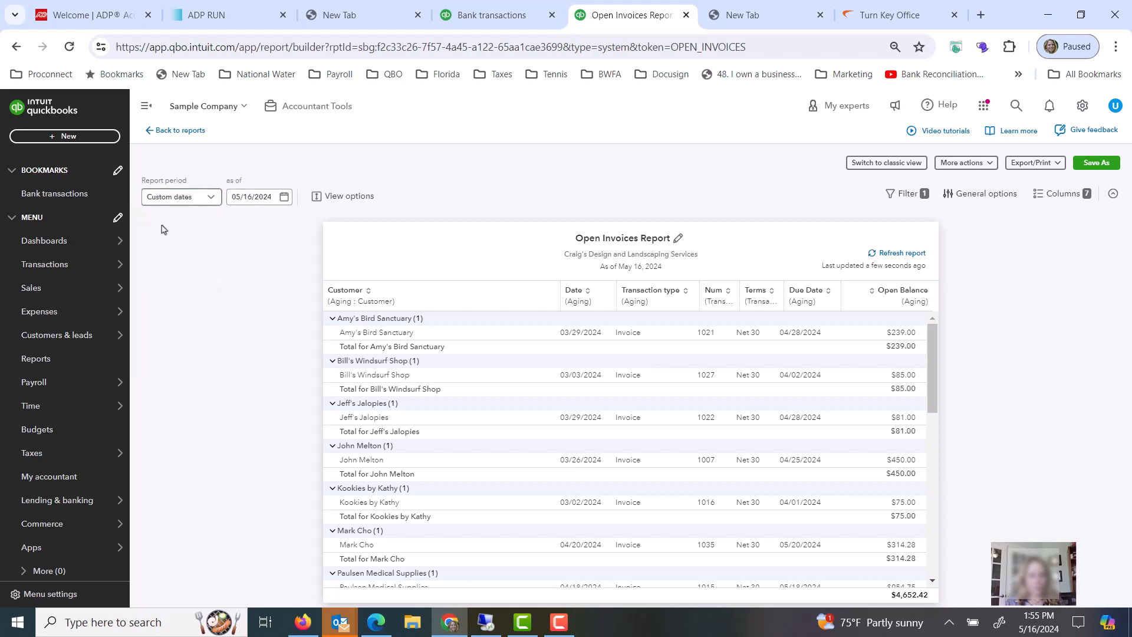
left_click(273, 197)
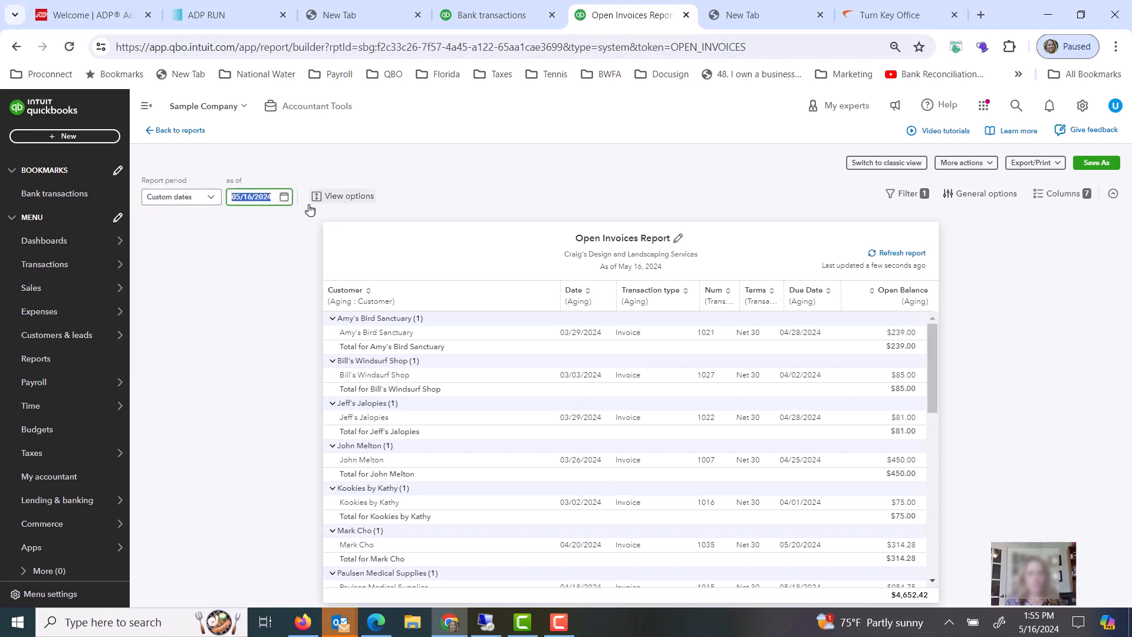
left_click(285, 198)
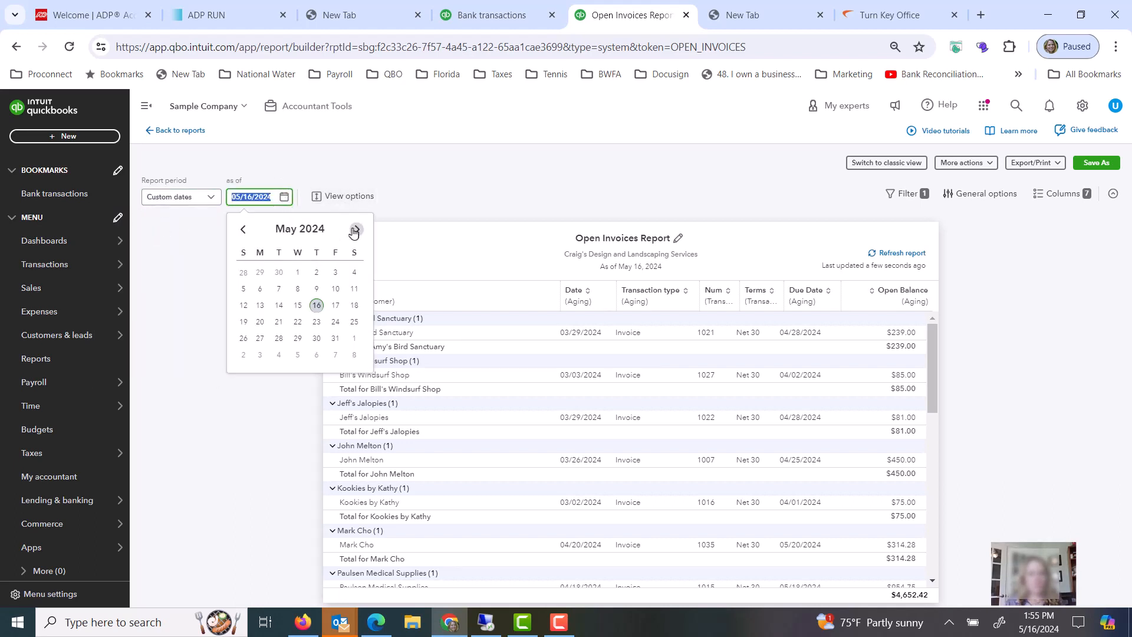
type("0")
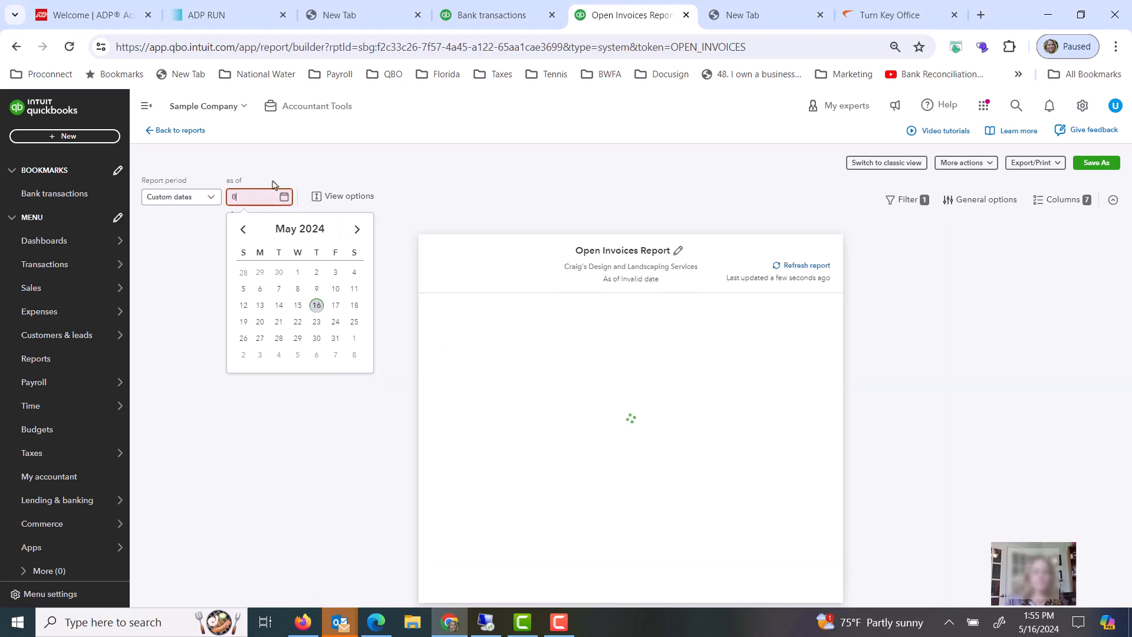
type("1/01/20240")
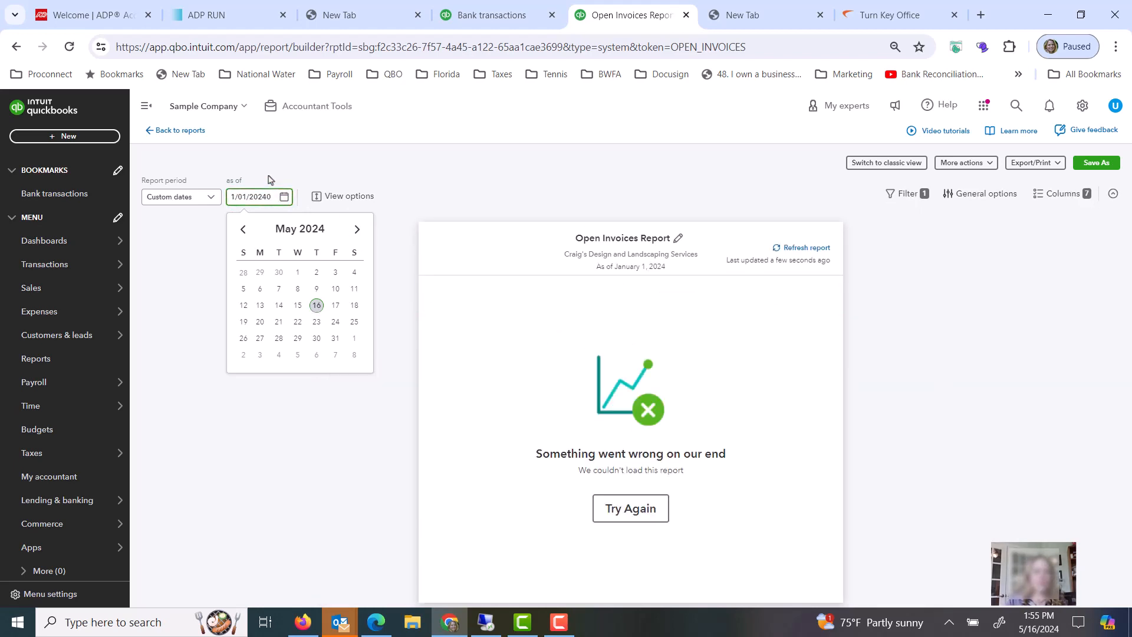
left_click_drag(274, 198, 193, 206)
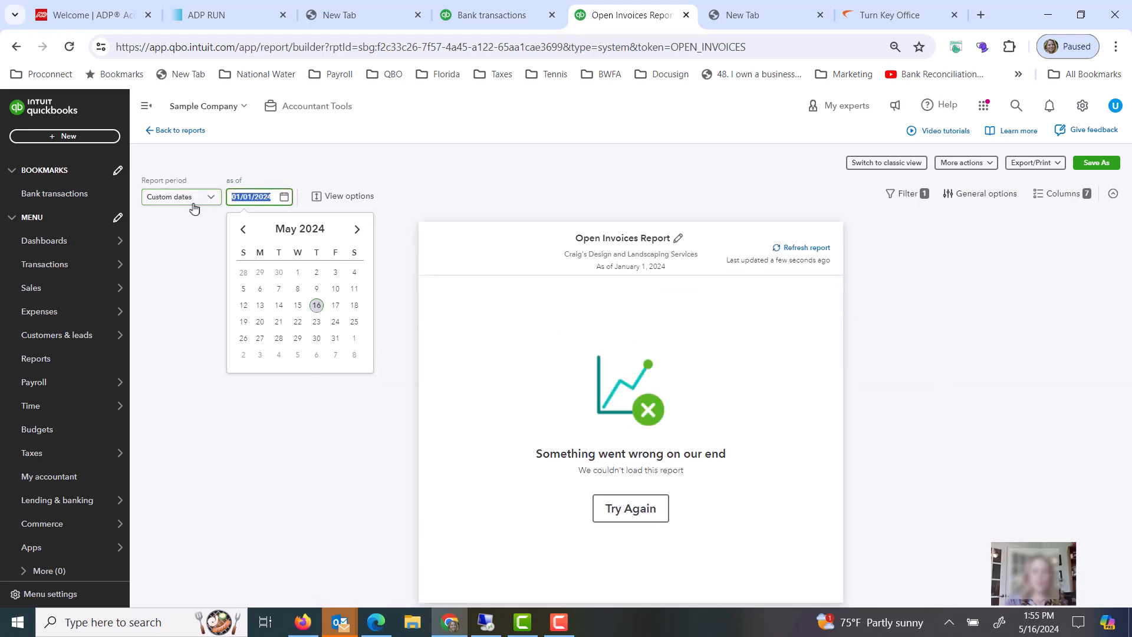
Set the Open Invoices report's as-of date to 01/02/2025
left_click(355, 230)
left_click(355, 229)
left_click(356, 230)
left_click(356, 230)
left_click(355, 229)
left_click(355, 229)
left_click(356, 230)
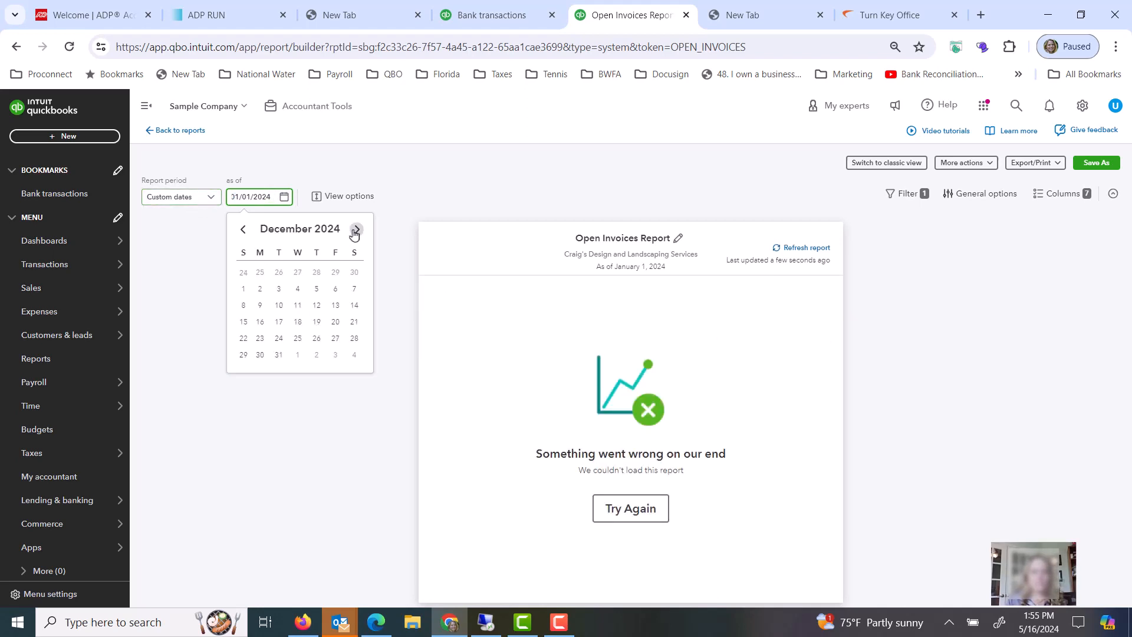
left_click(356, 229)
left_click(317, 272)
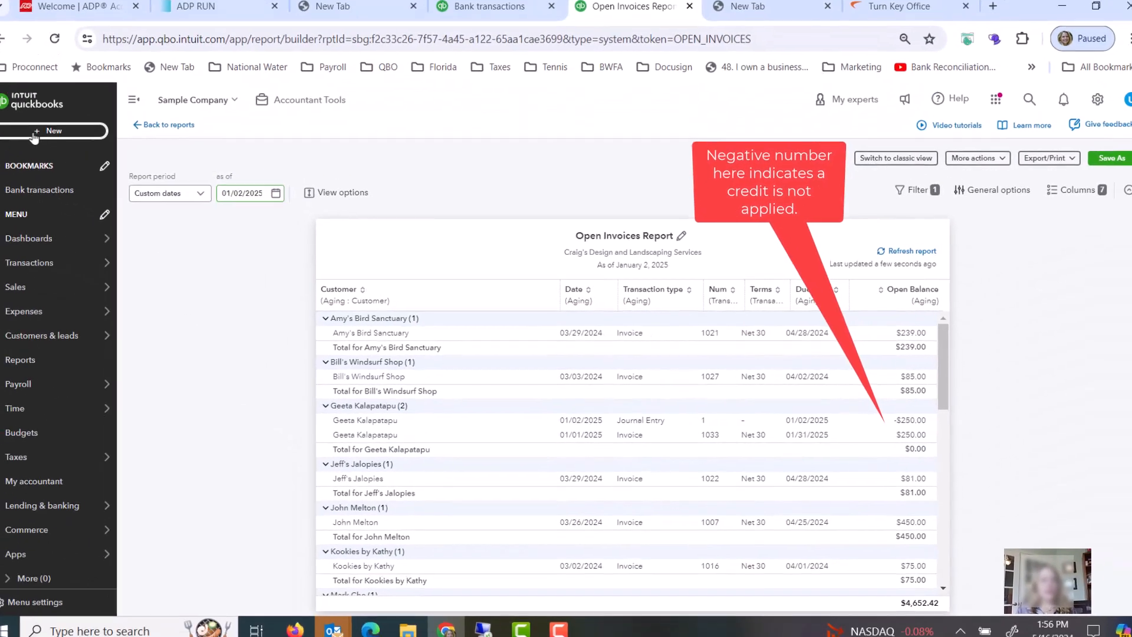
Start a new receive payment transaction for the customer whose journal entry credit is unapplied
left_click(64, 135)
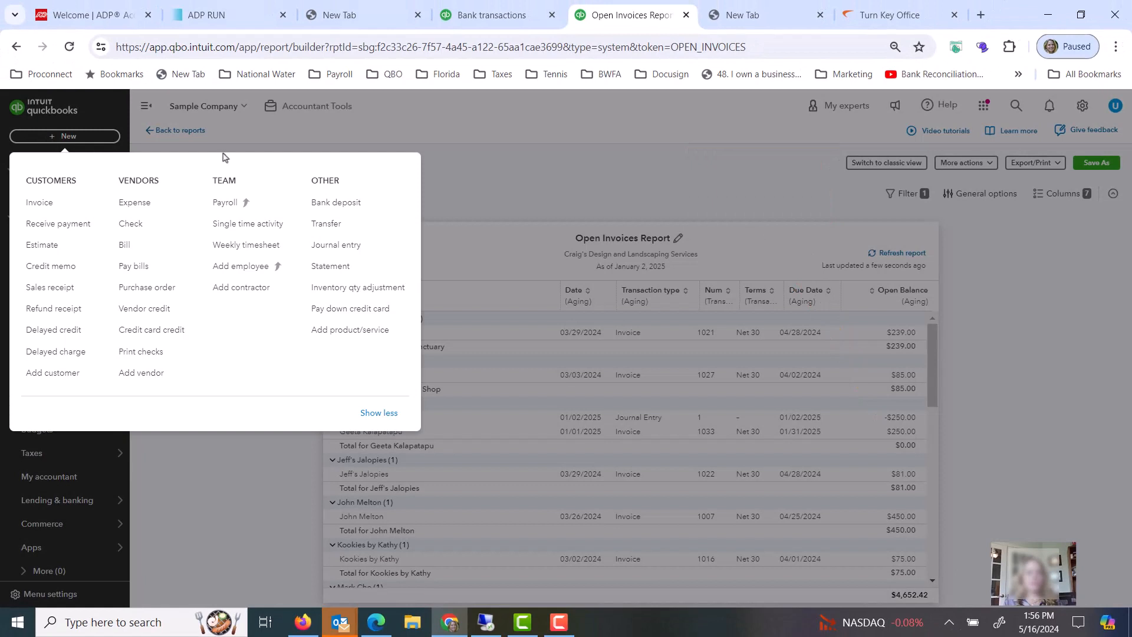
left_click(88, 229)
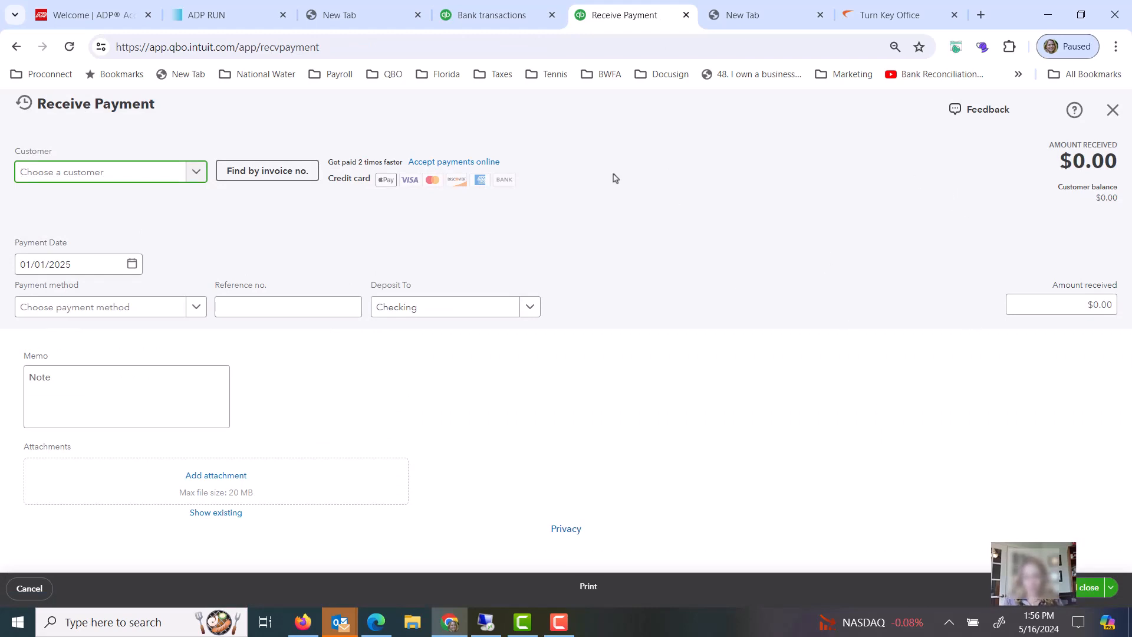
type("geet")
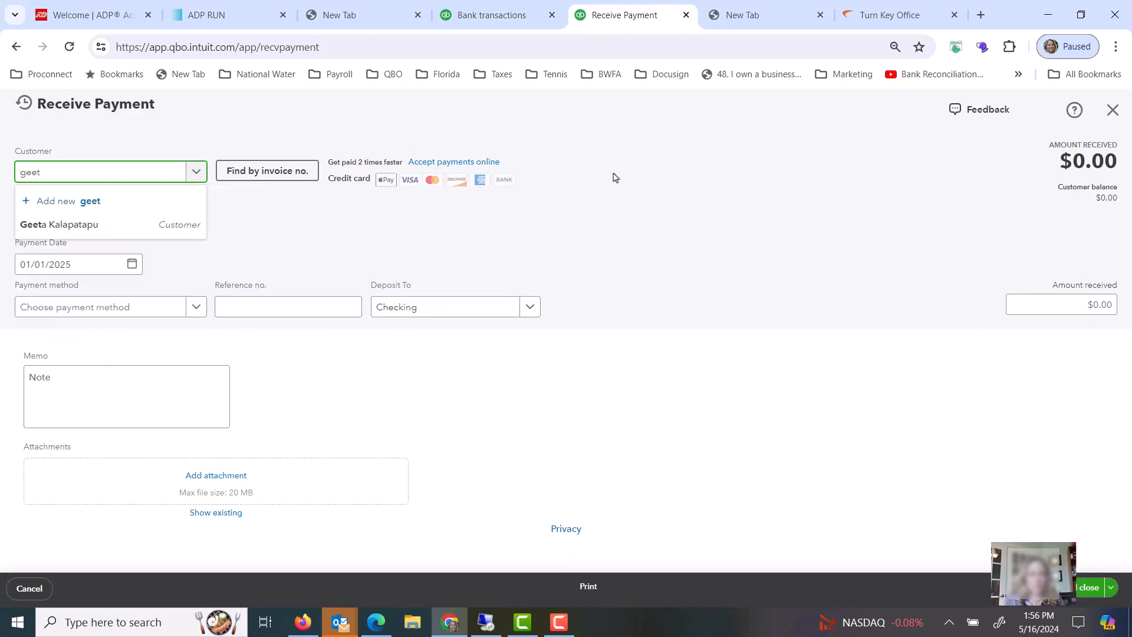
left_click(68, 223)
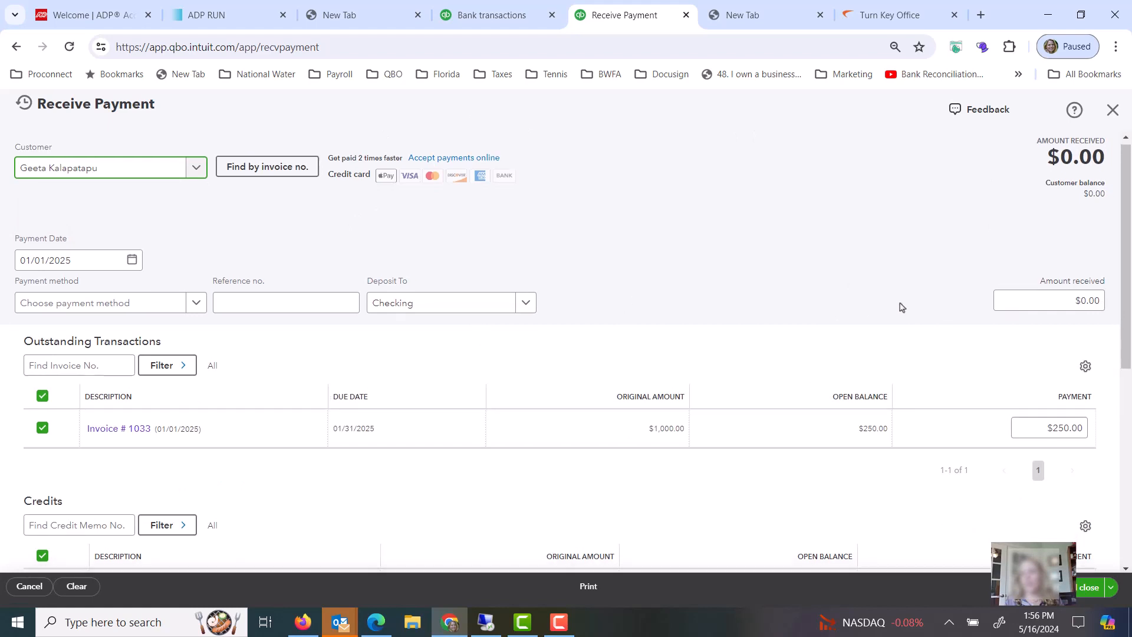
Review the selections and payment amounts for Invoice # 1033 and the Journal Entry # 1 credit
scroll(914, 324, "down", 1)
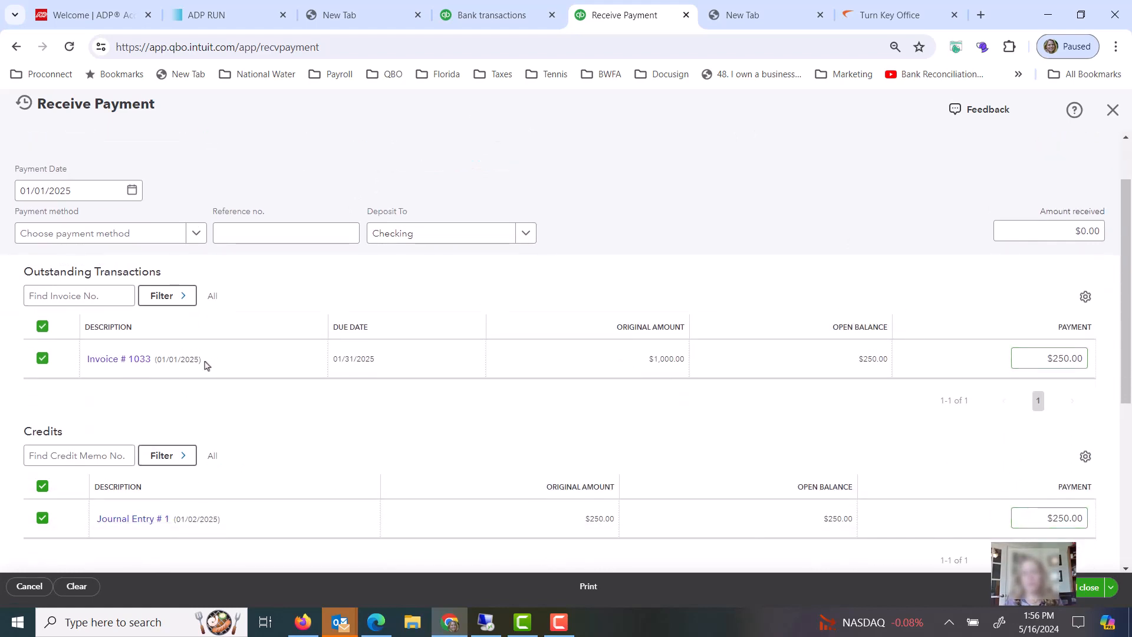
scroll(837, 342, "up", 1)
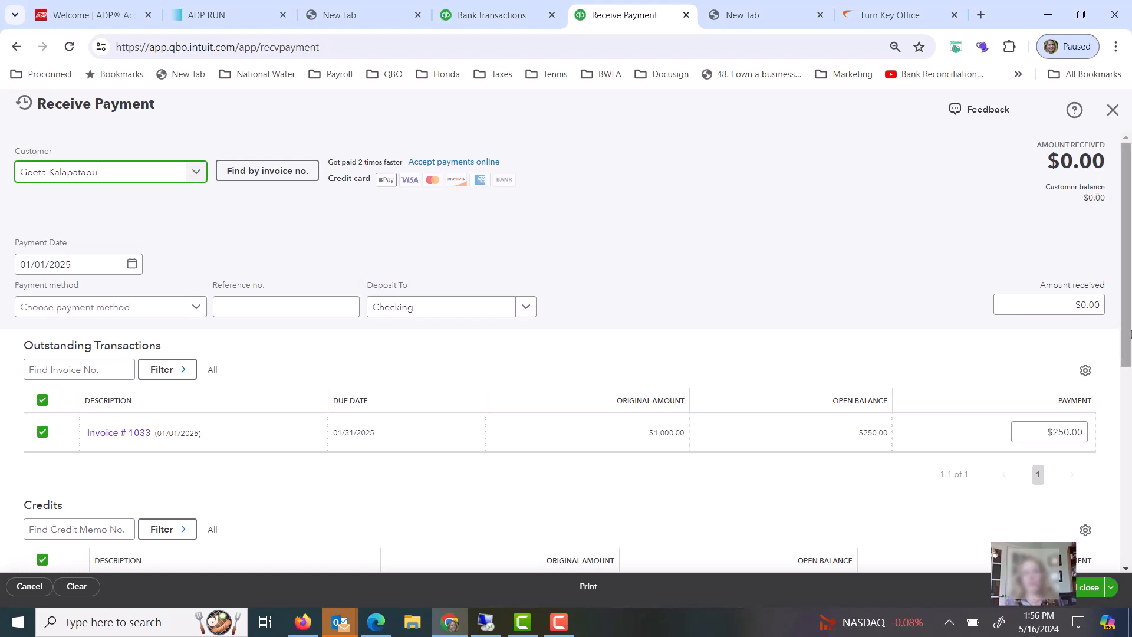
scroll(953, 446, "down", 1)
scroll(956, 448, "down", 1)
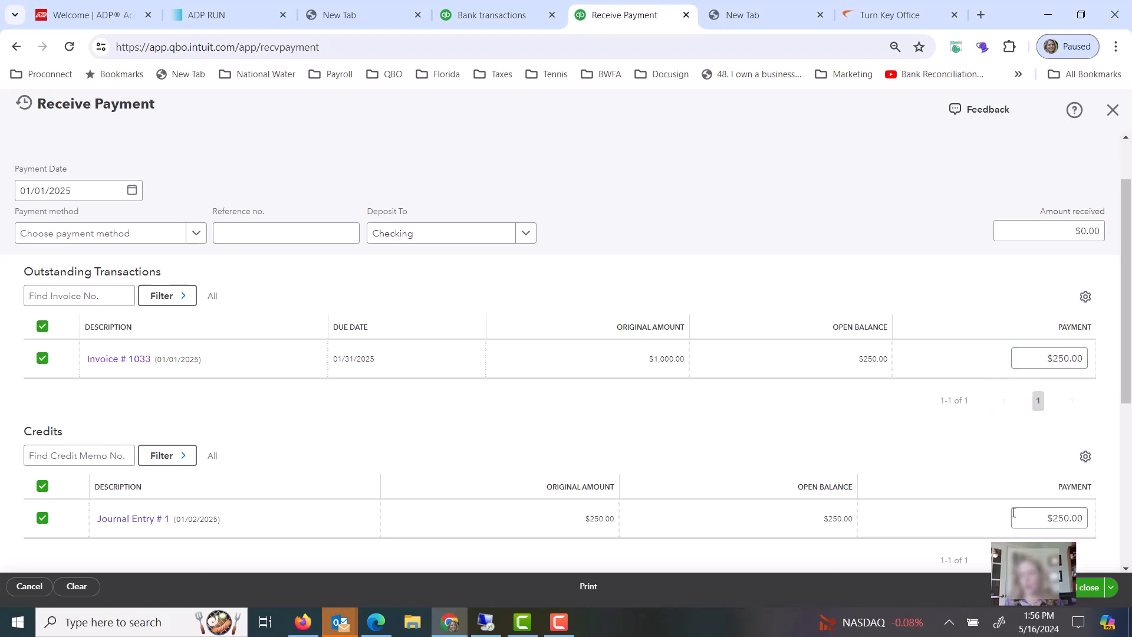
scroll(598, 523, "up", 2)
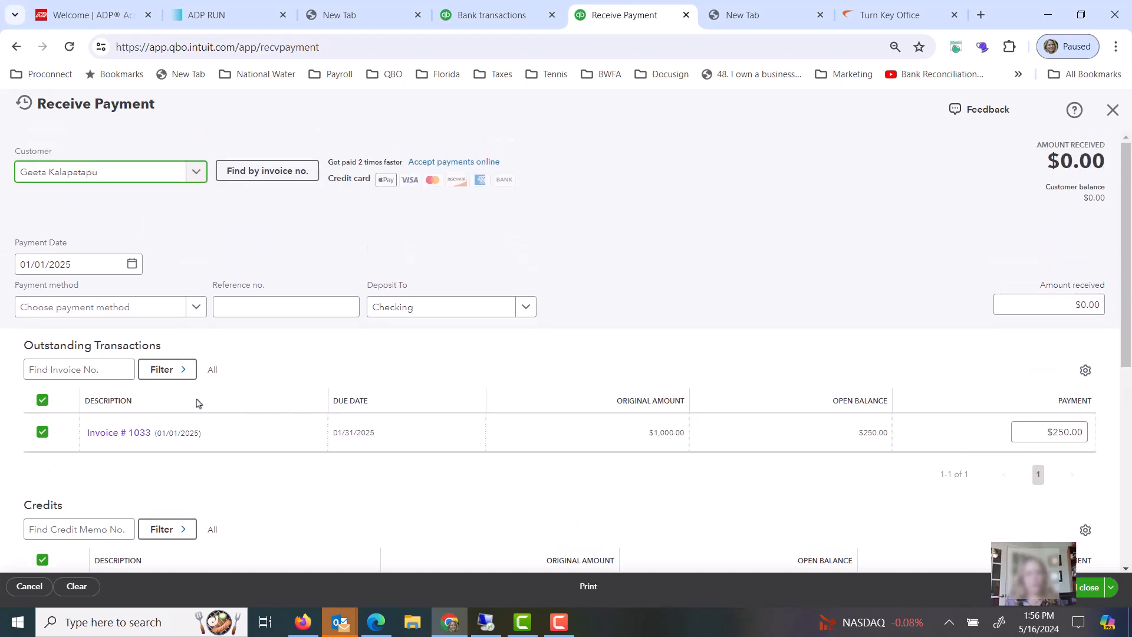
Set the payment date to 01/02/2025, save the payment applying Journal Entry # 1 to Invoice # 1033, and close the form
left_click(132, 264)
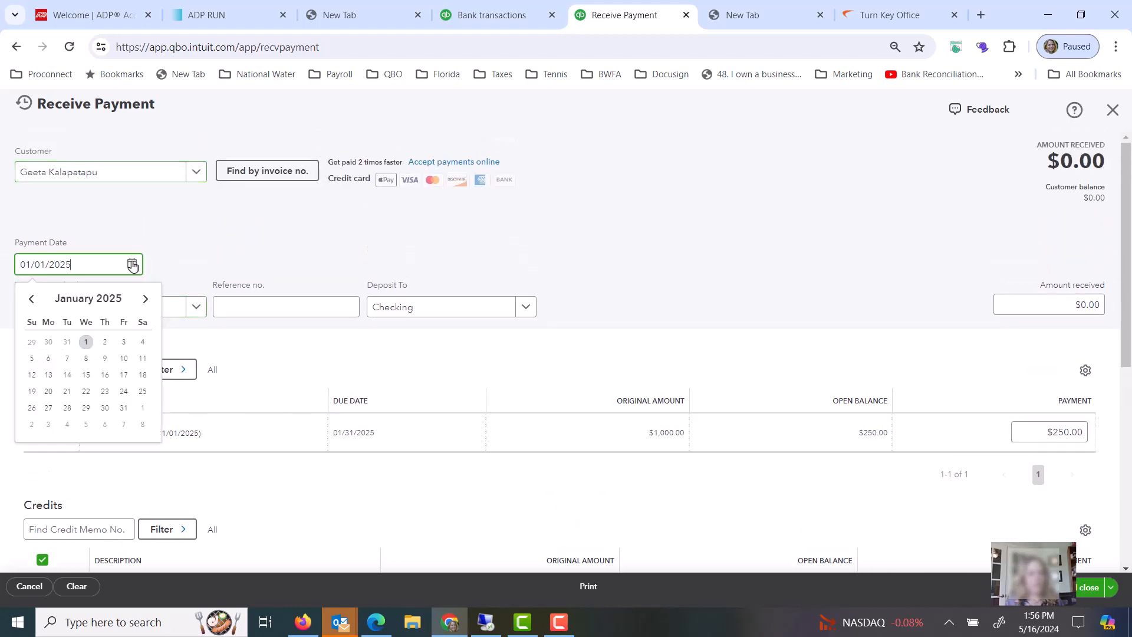
left_click(105, 342)
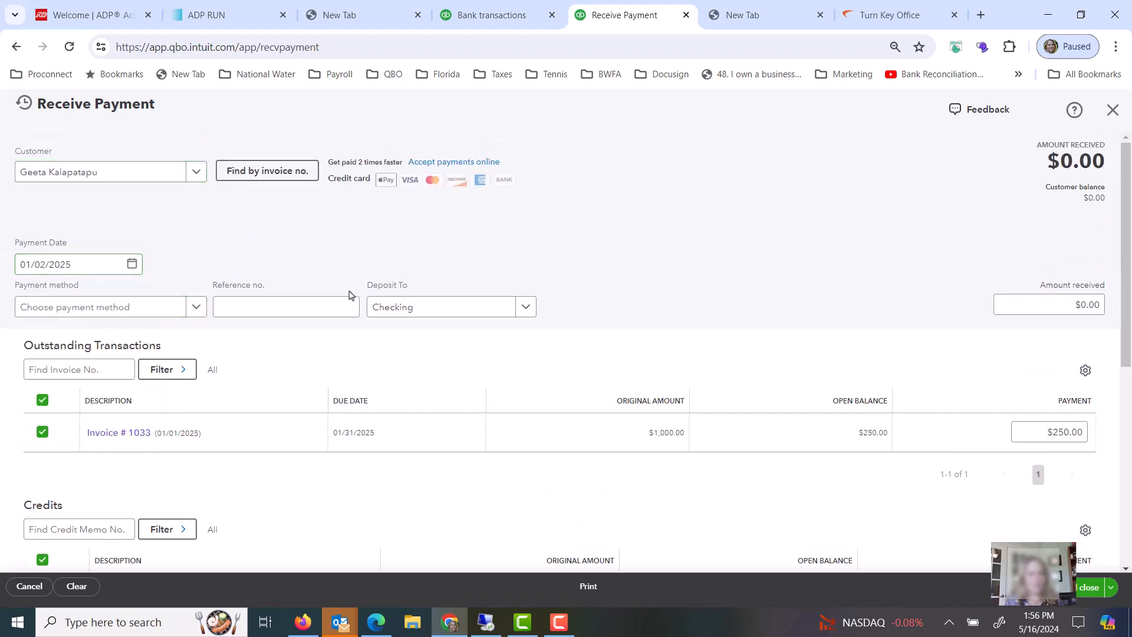
scroll(290, 424, "down", 4)
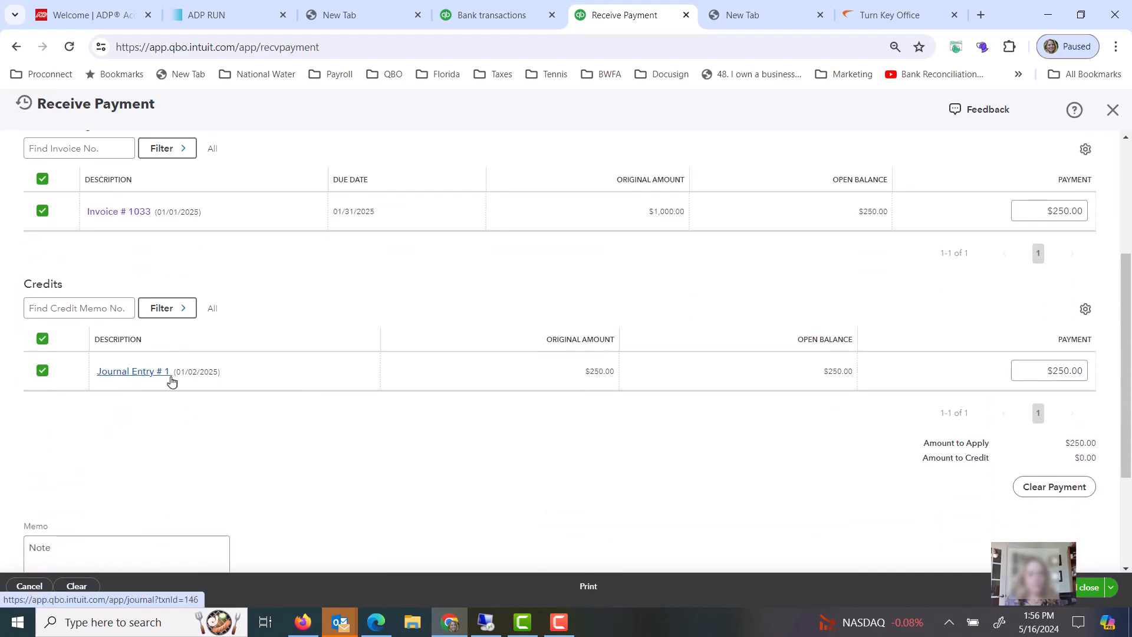
scroll(218, 172, "up", 3)
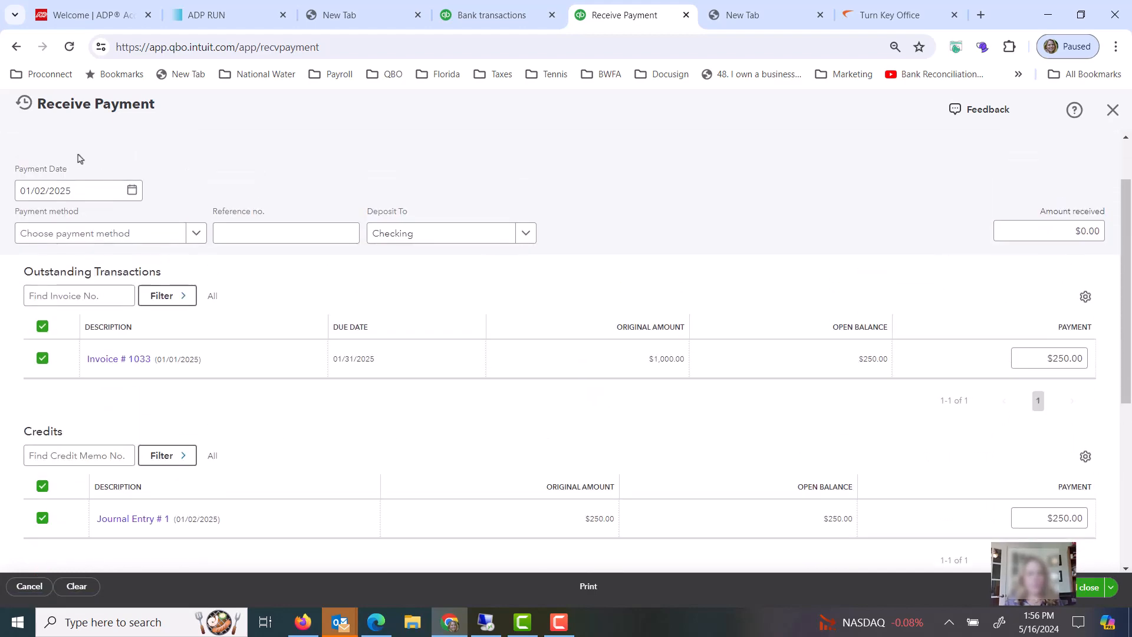
scroll(657, 361, "up", 1)
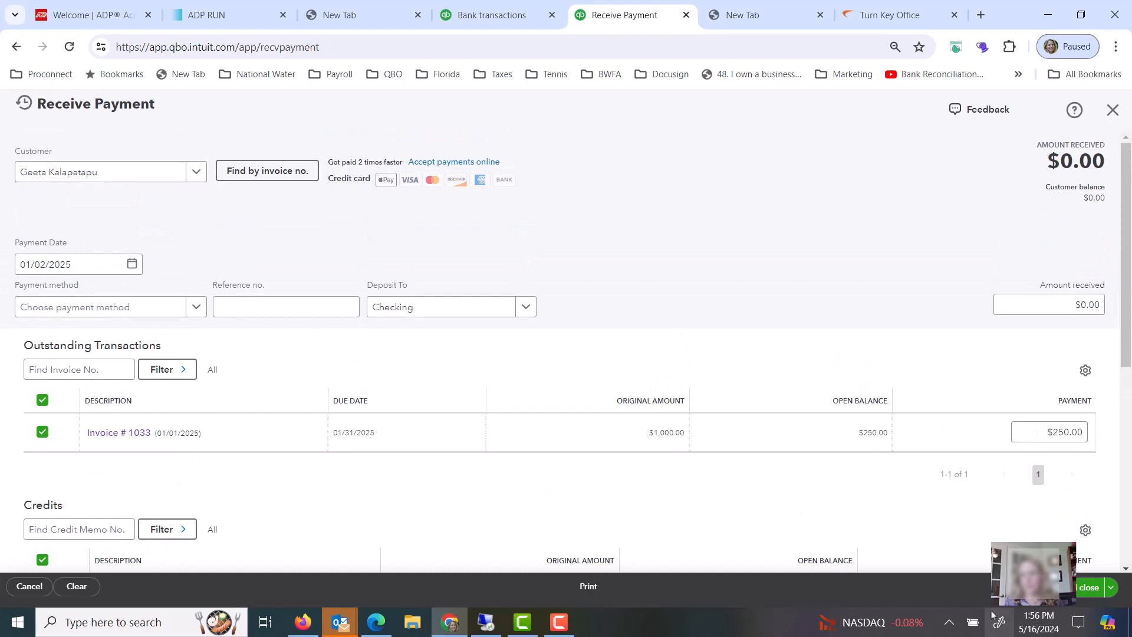
left_click(1053, 588)
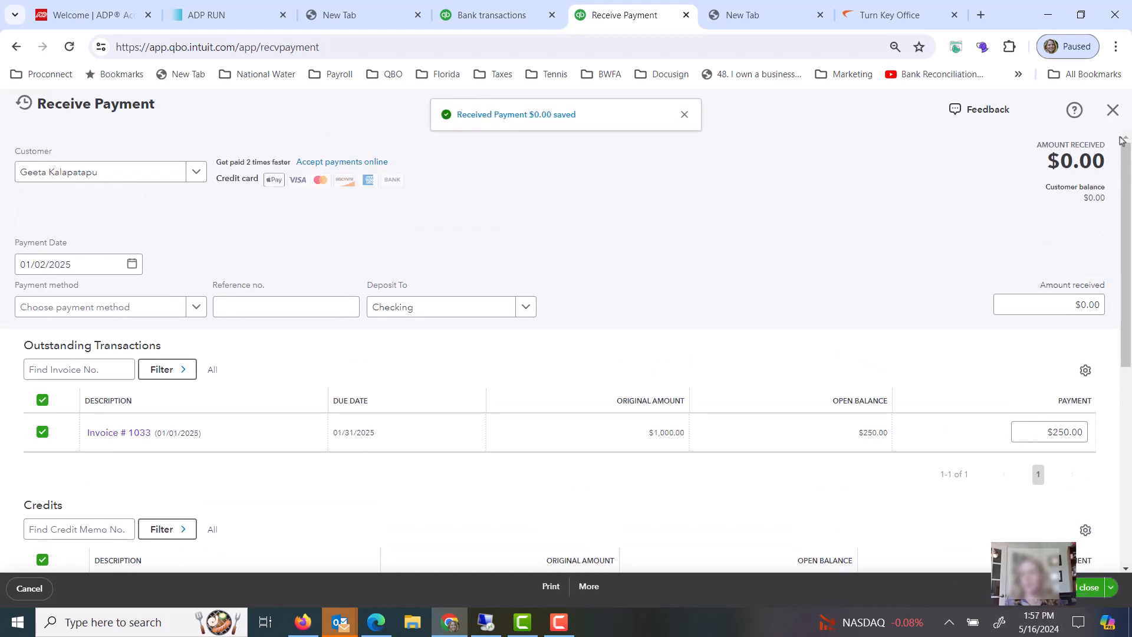
left_click(1112, 113)
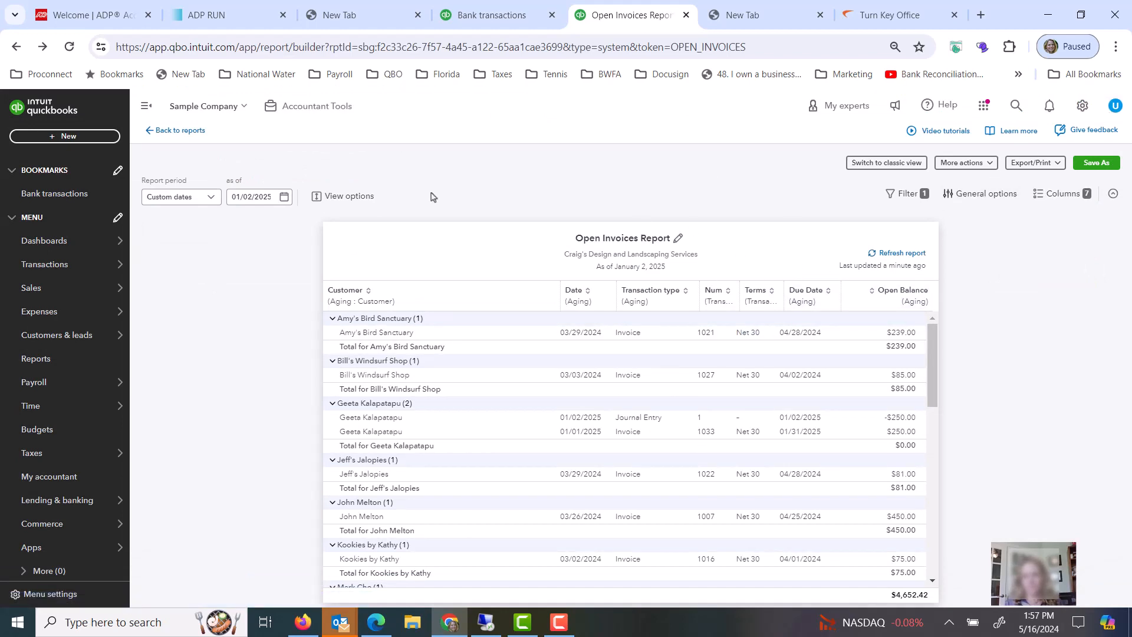
Switch the Open Invoices report to classic view and run it as of 01/02/2025 to check the remaining open items
left_click(892, 165)
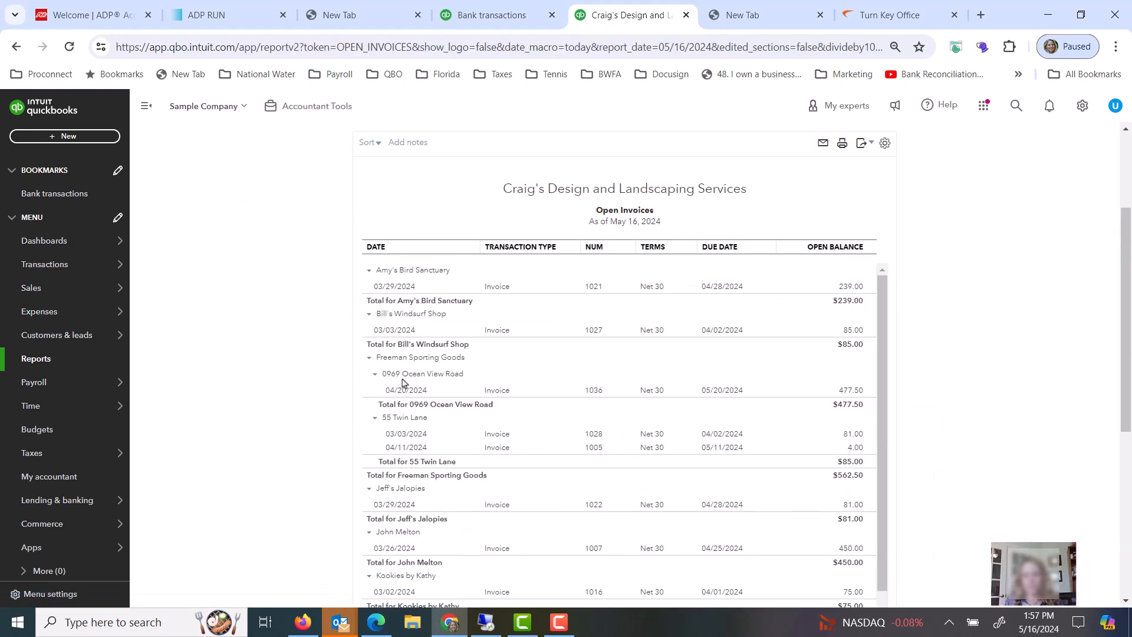
scroll(660, 248, "up", 3)
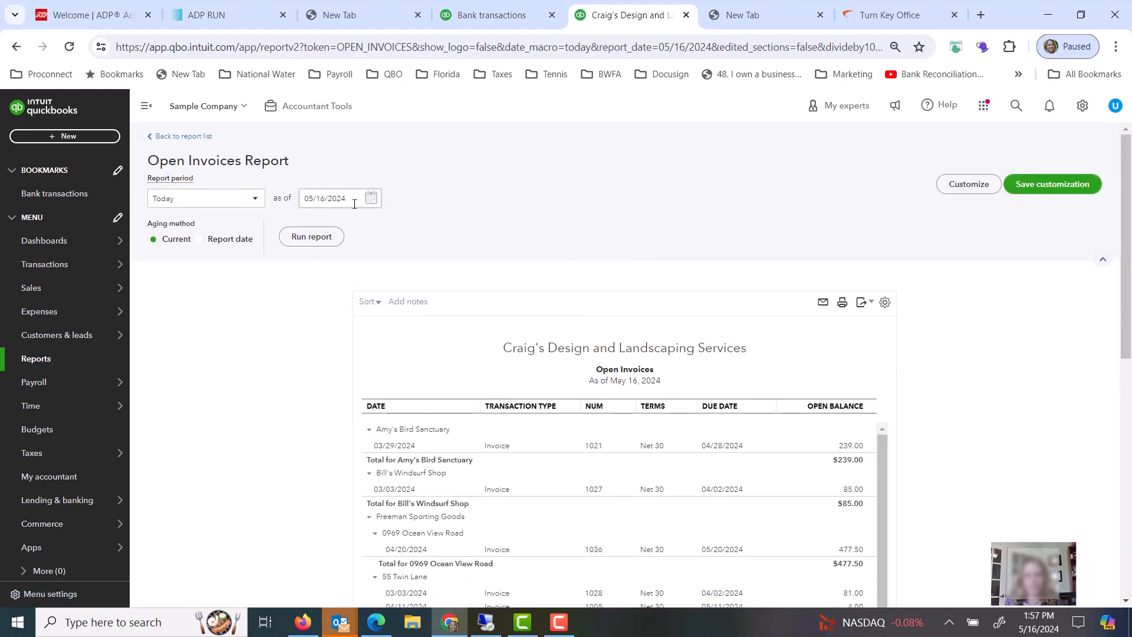
left_click(371, 199)
left_click_drag(355, 198, 192, 216)
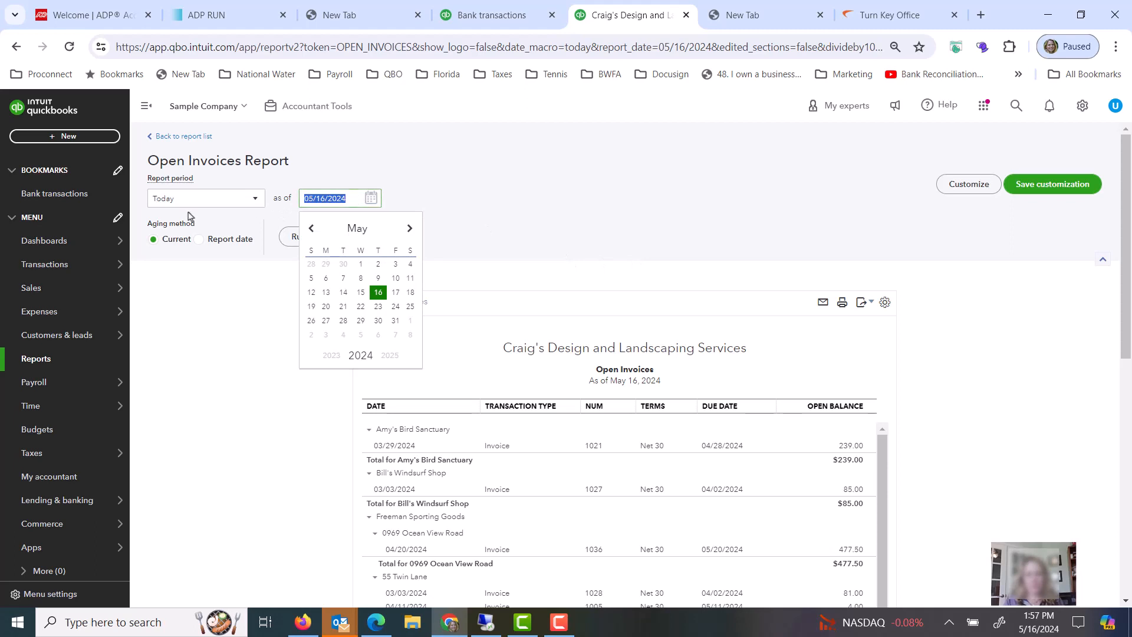
type("01/")
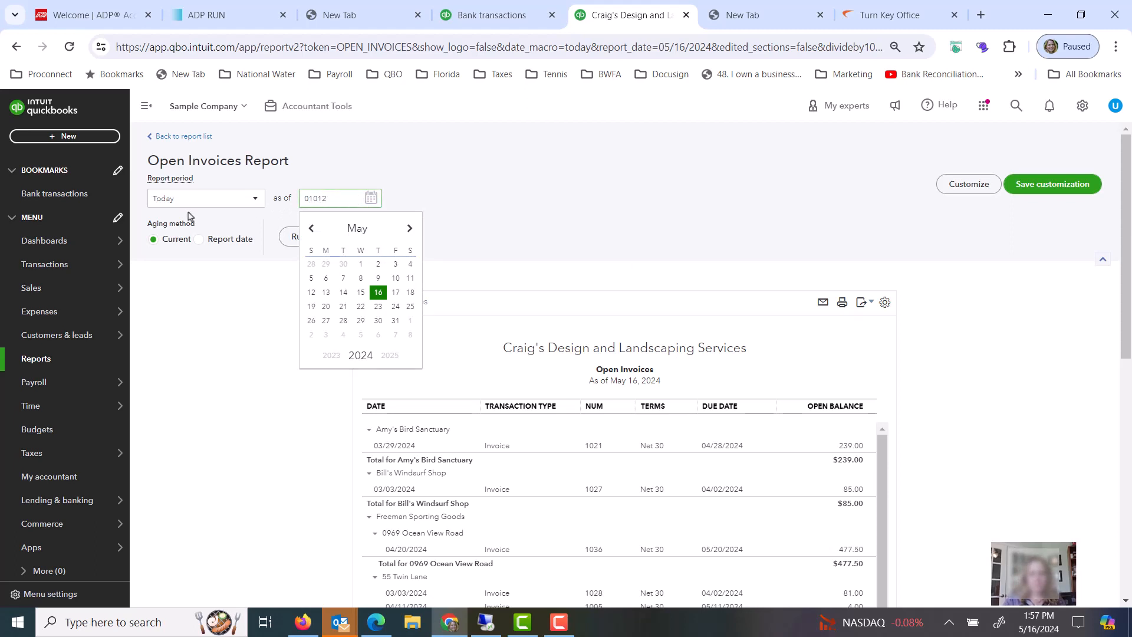
type("02/2025")
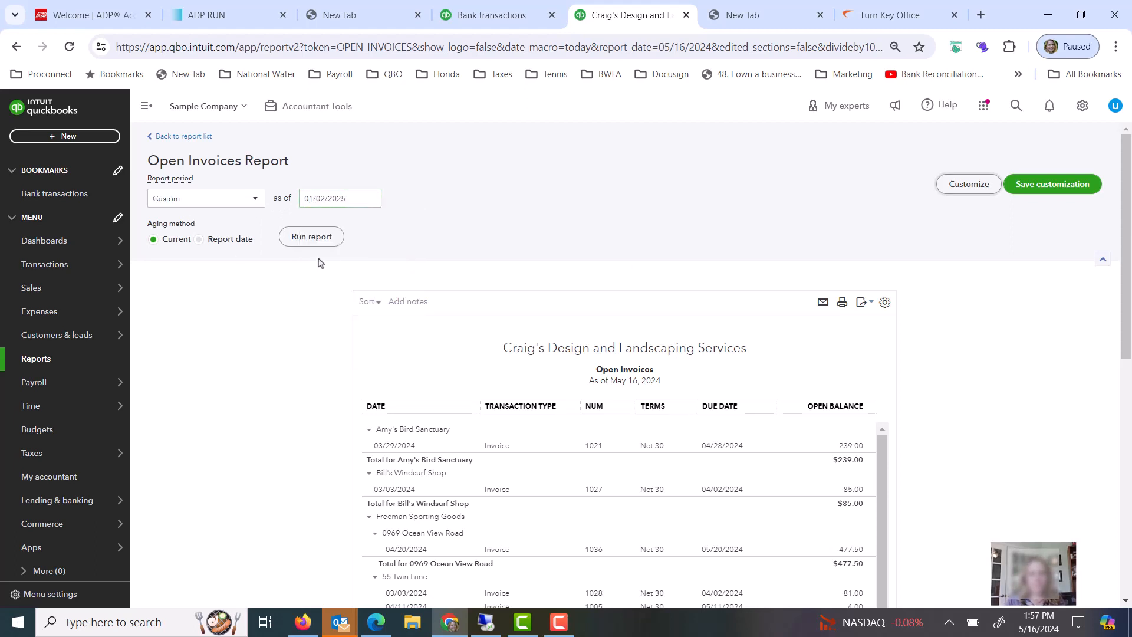
left_click(312, 236)
scroll(402, 213, "down", 3)
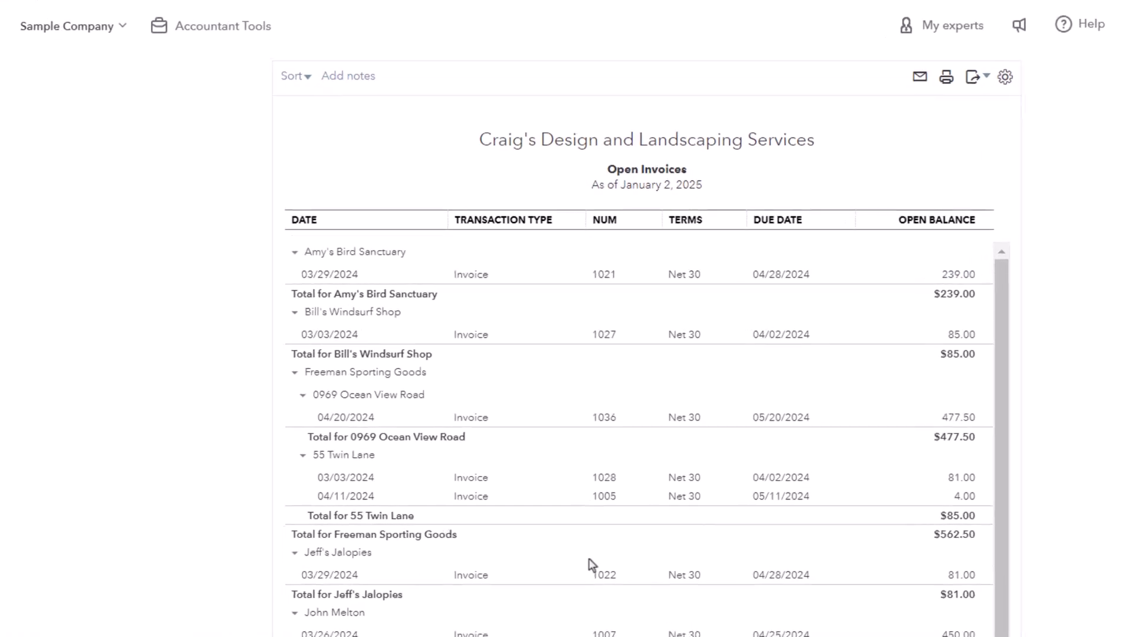
scroll(751, 463, "up", 4)
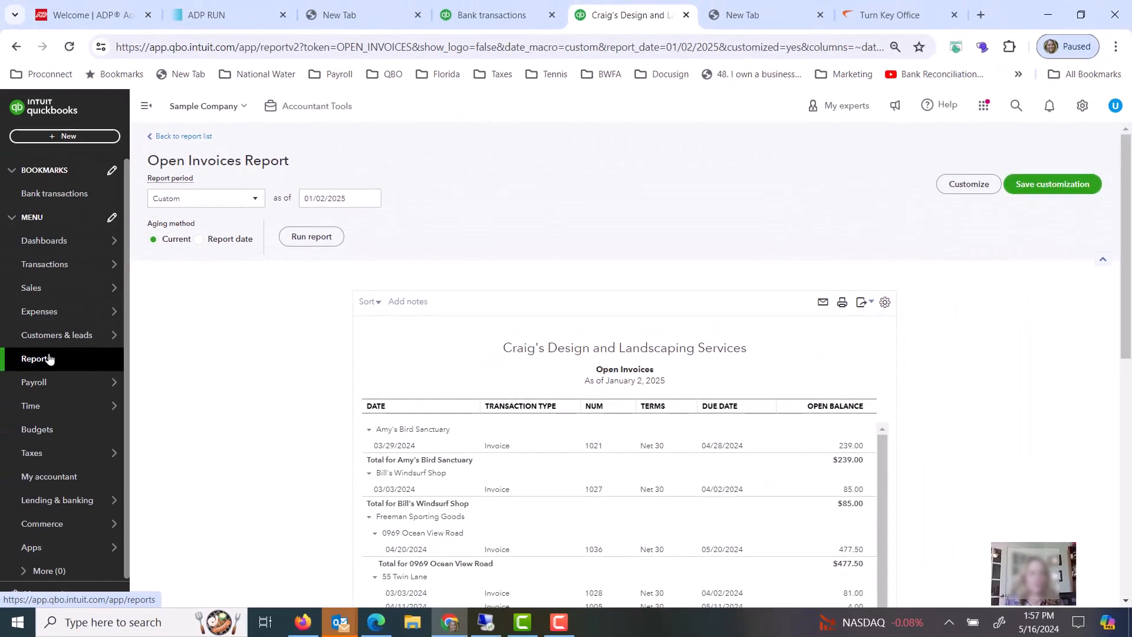
Open the Profit and Loss report and set its period from 01/01/2025 to 01/02/2025
left_click(48, 361)
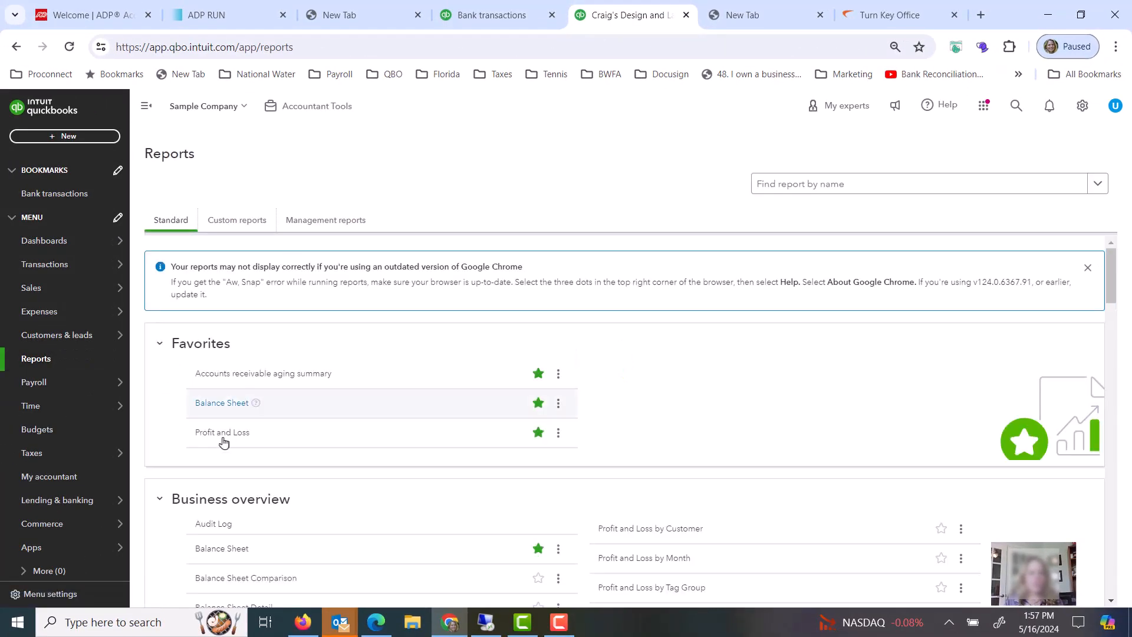
left_click(222, 433)
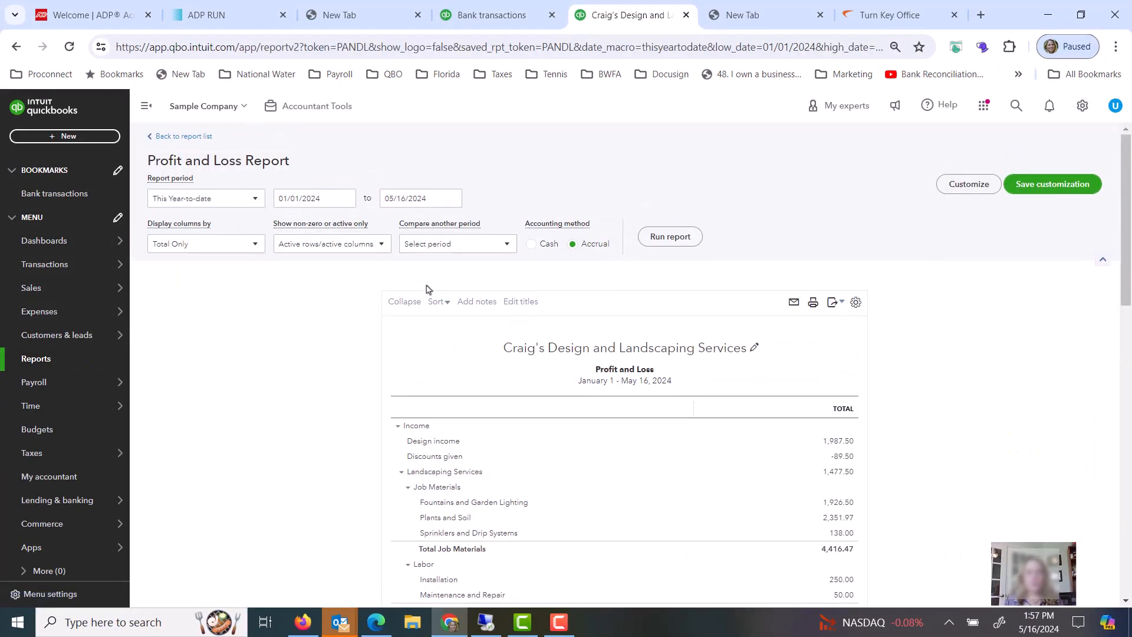
left_click(331, 197)
type("0")
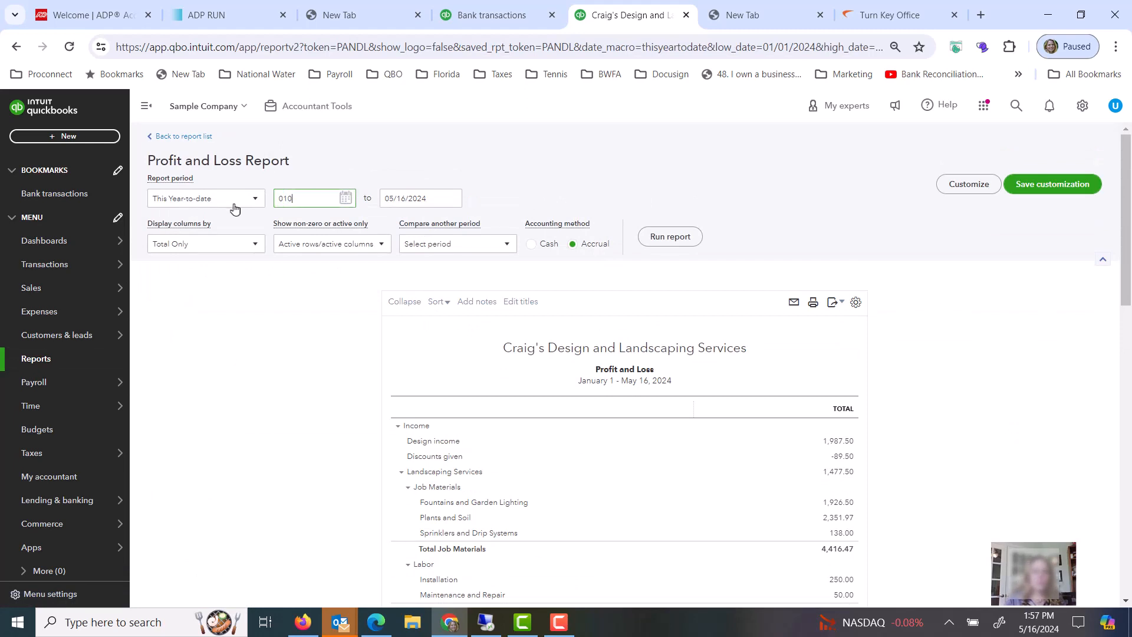
type("1/01/2025")
key("Tab")
type("0")
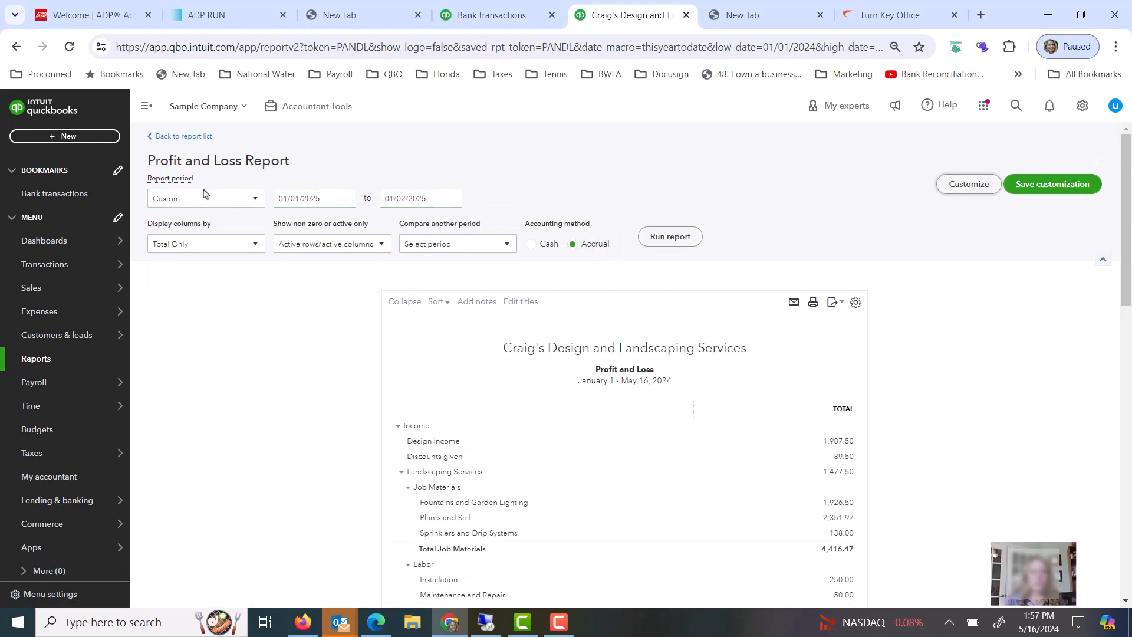
Run the Profit and Loss report on a cash basis with columns displayed by days
left_click(229, 250)
left_click(175, 285)
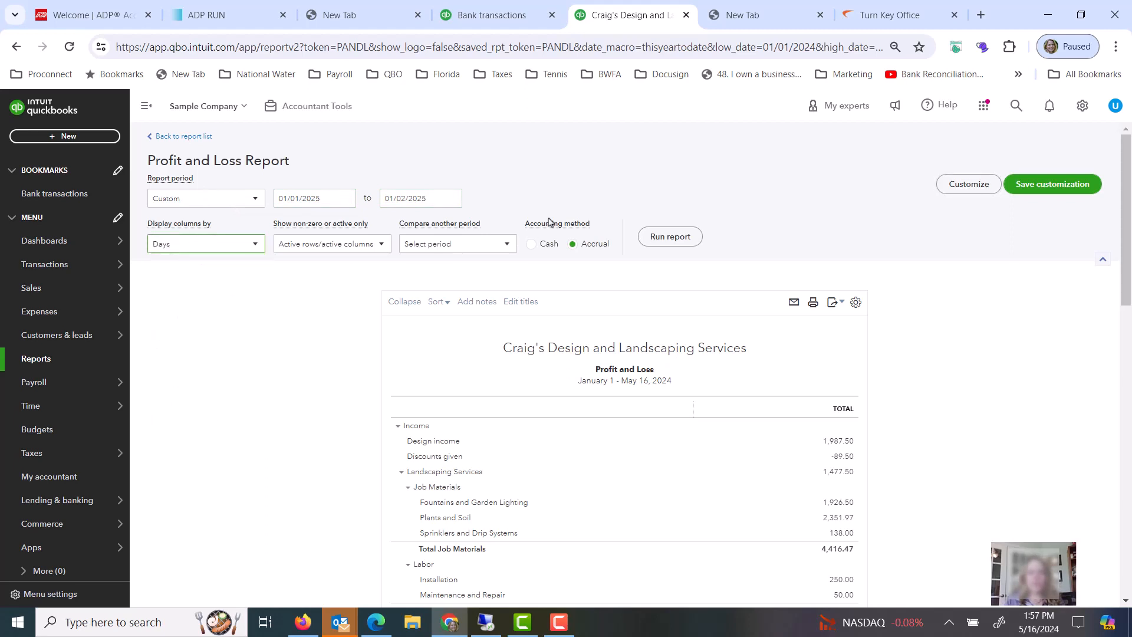
left_click(532, 243)
left_click(691, 246)
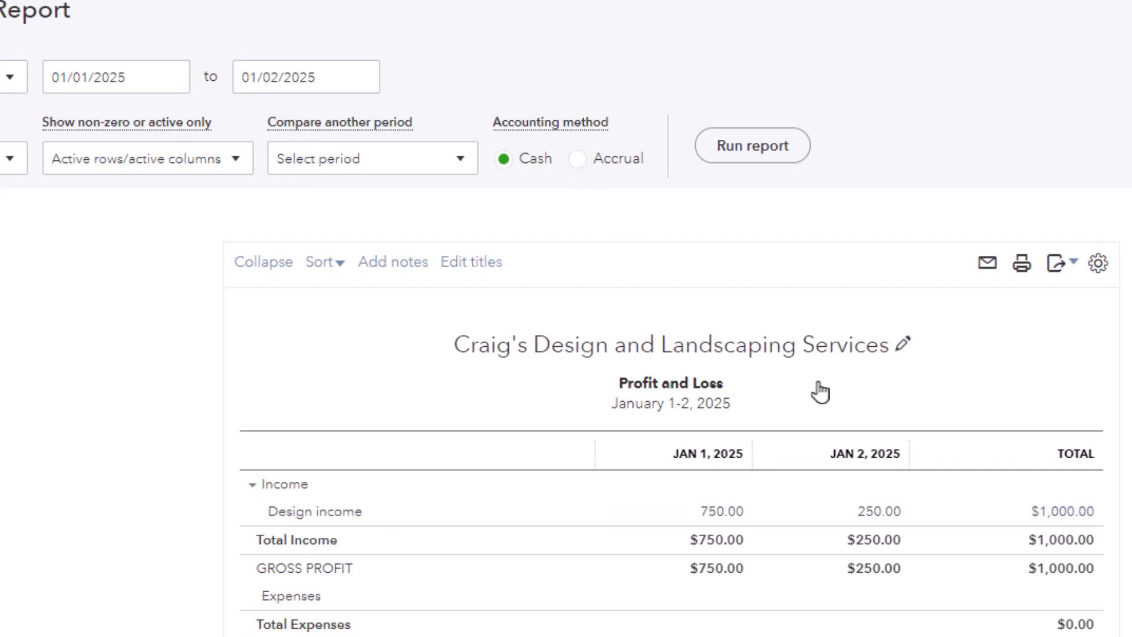
Compare the daily income by rerunning the Profit and Loss report on an accrual basis and again on a cash basis
left_click(578, 161)
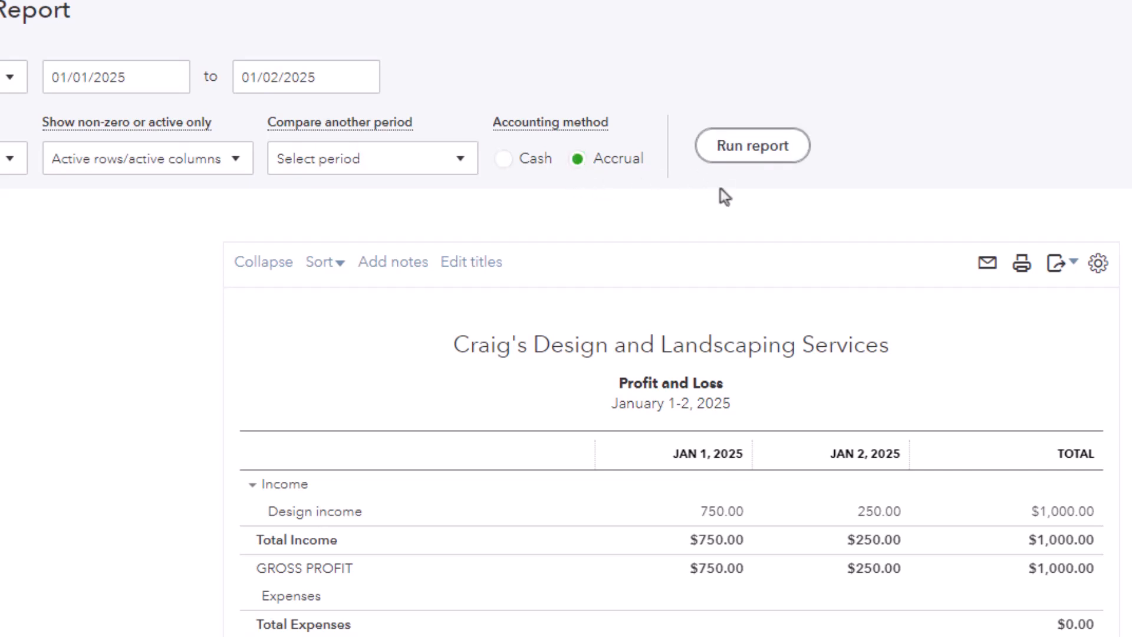
left_click(723, 154)
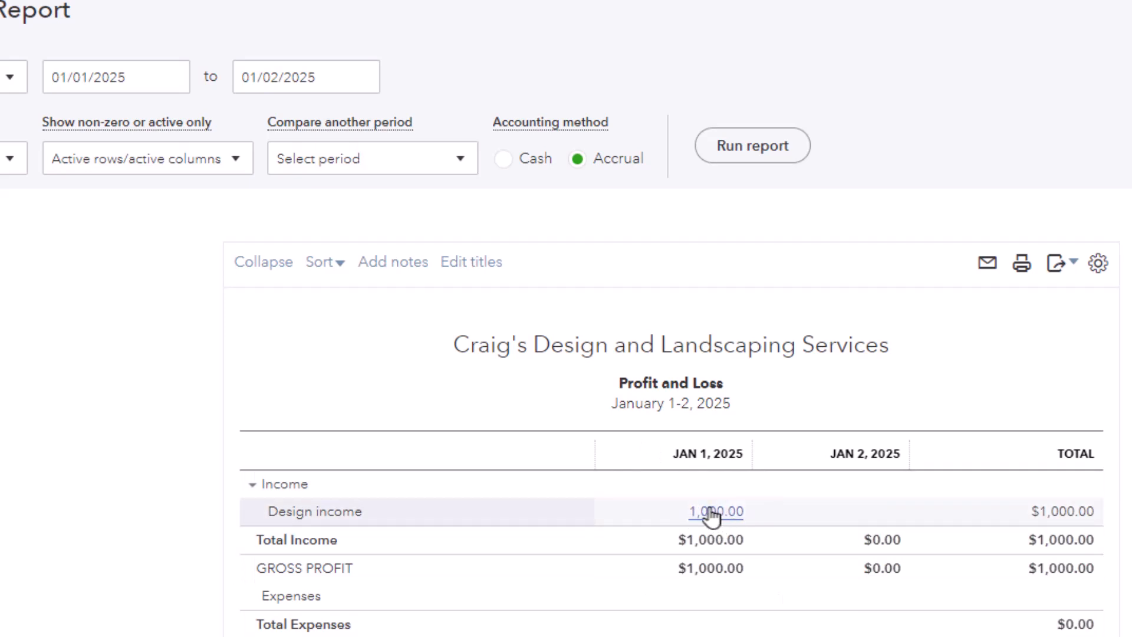
left_click(503, 160)
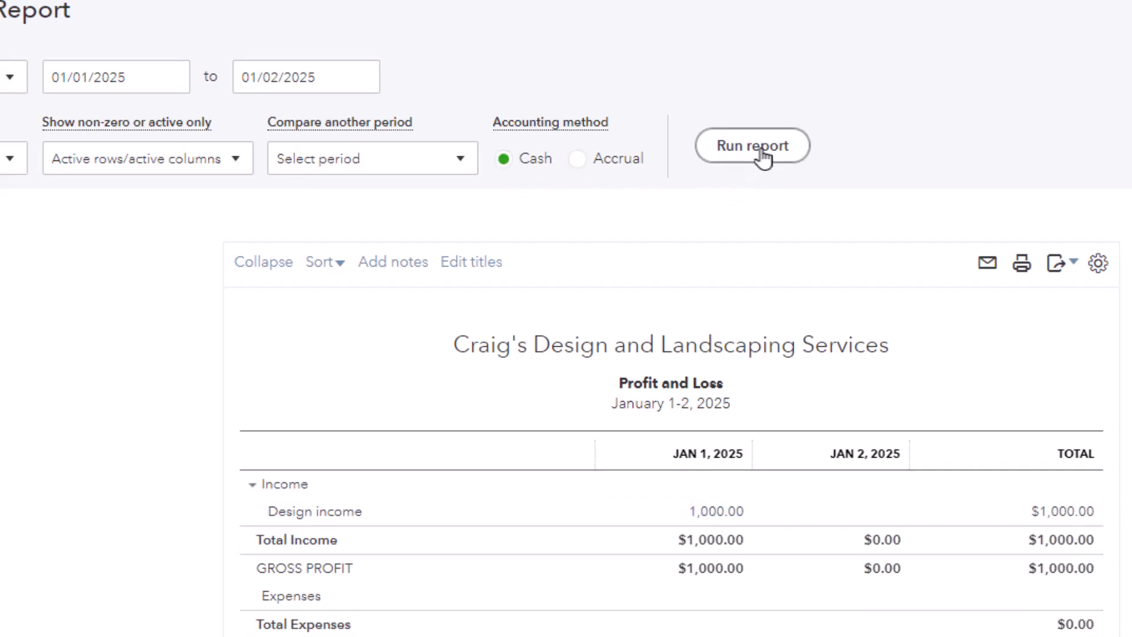
left_click(754, 150)
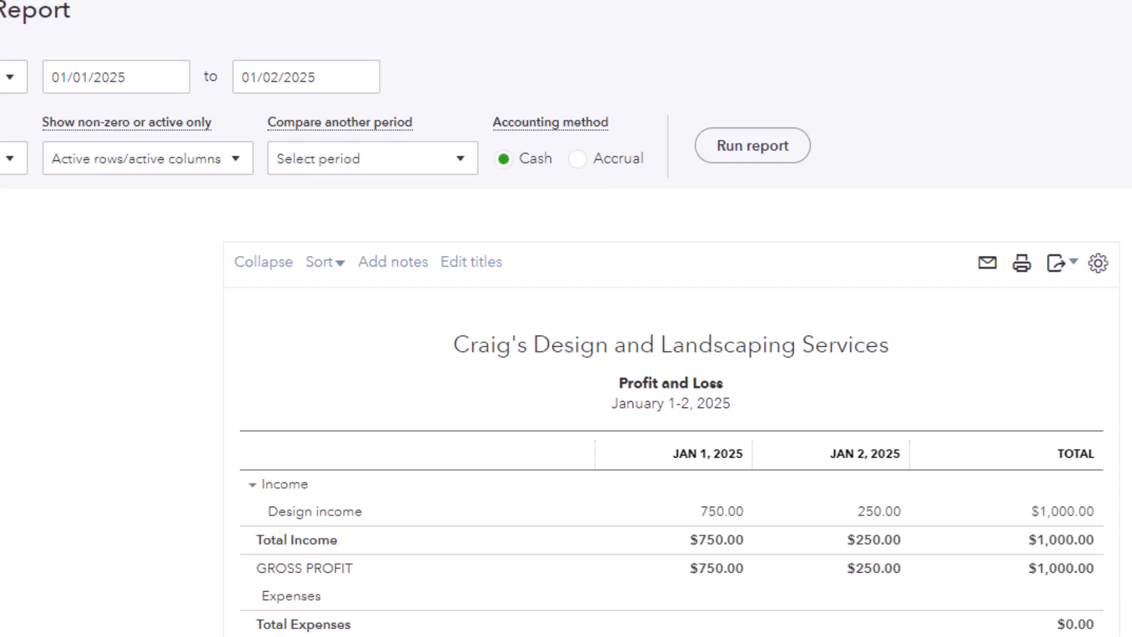
Open the Open Invoices report from the report list and switch it to classic view
left_click(44, 359)
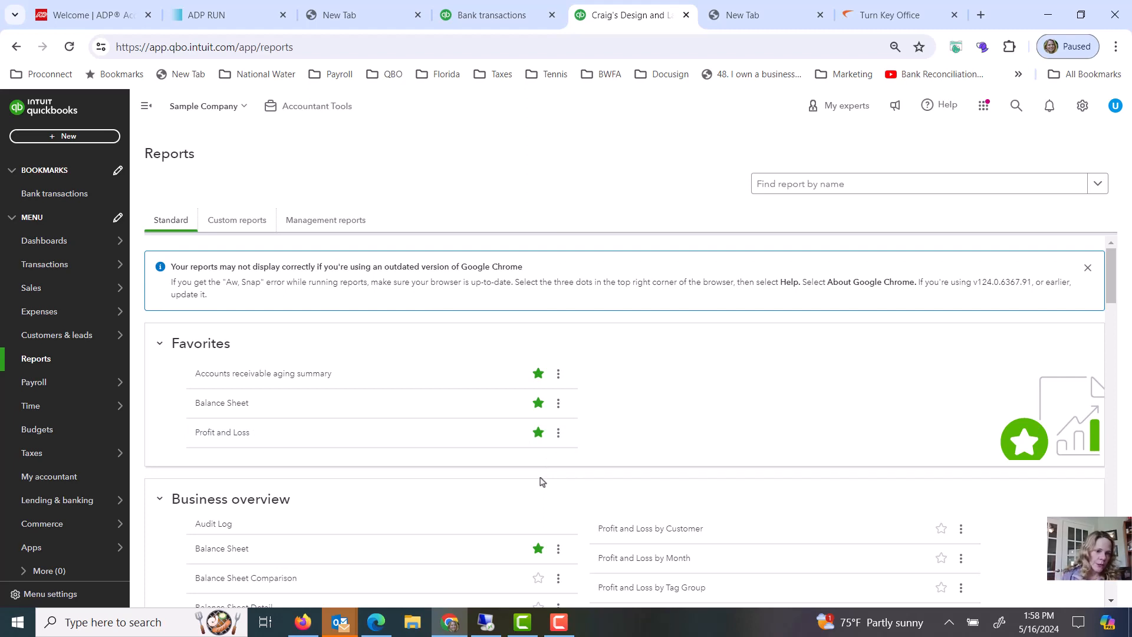
scroll(591, 452, "down", 4)
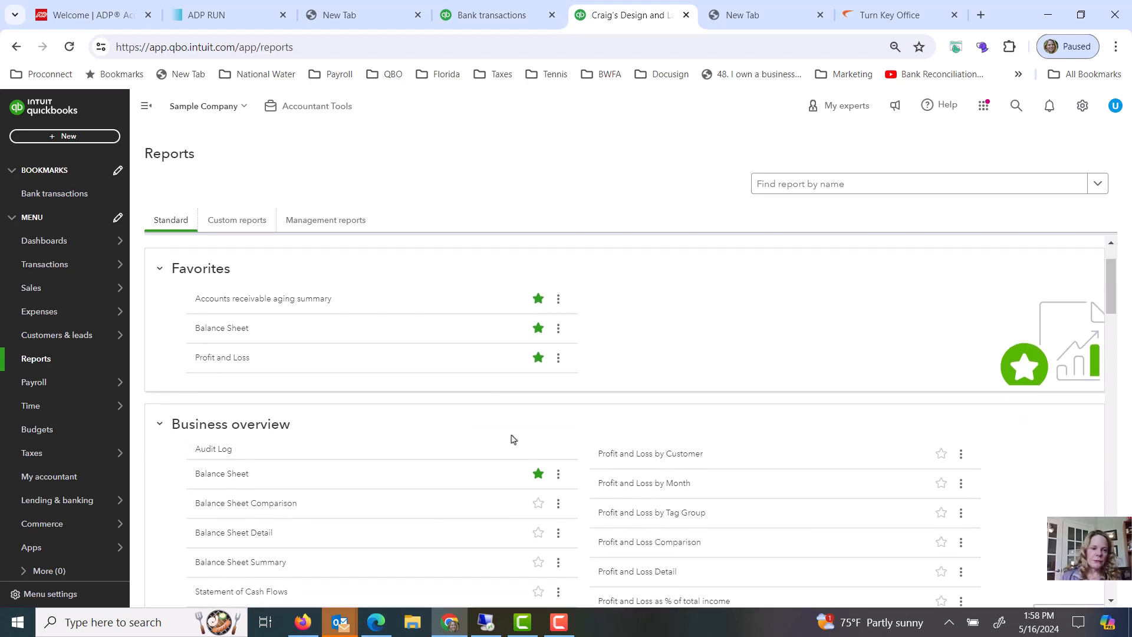
scroll(533, 442, "down", 3)
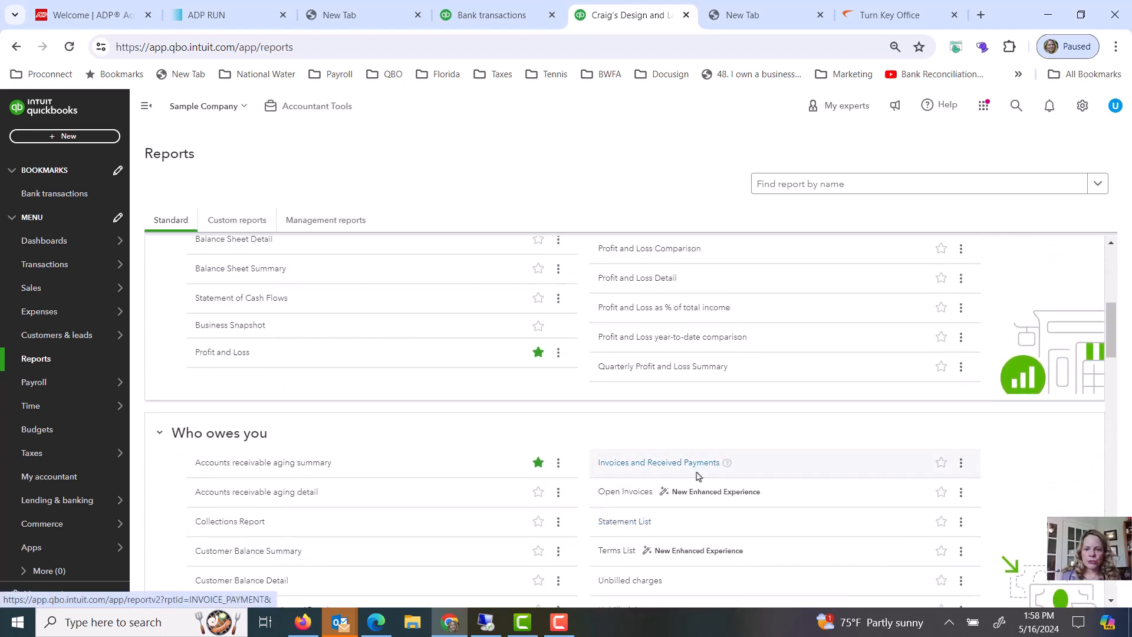
left_click(641, 496)
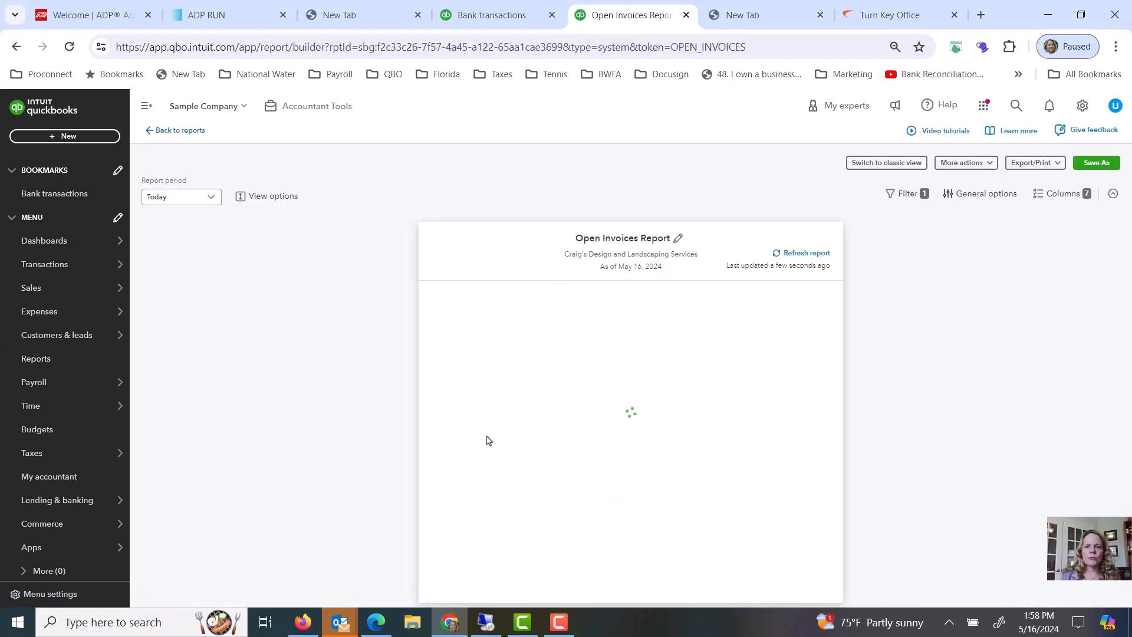
left_click(896, 165)
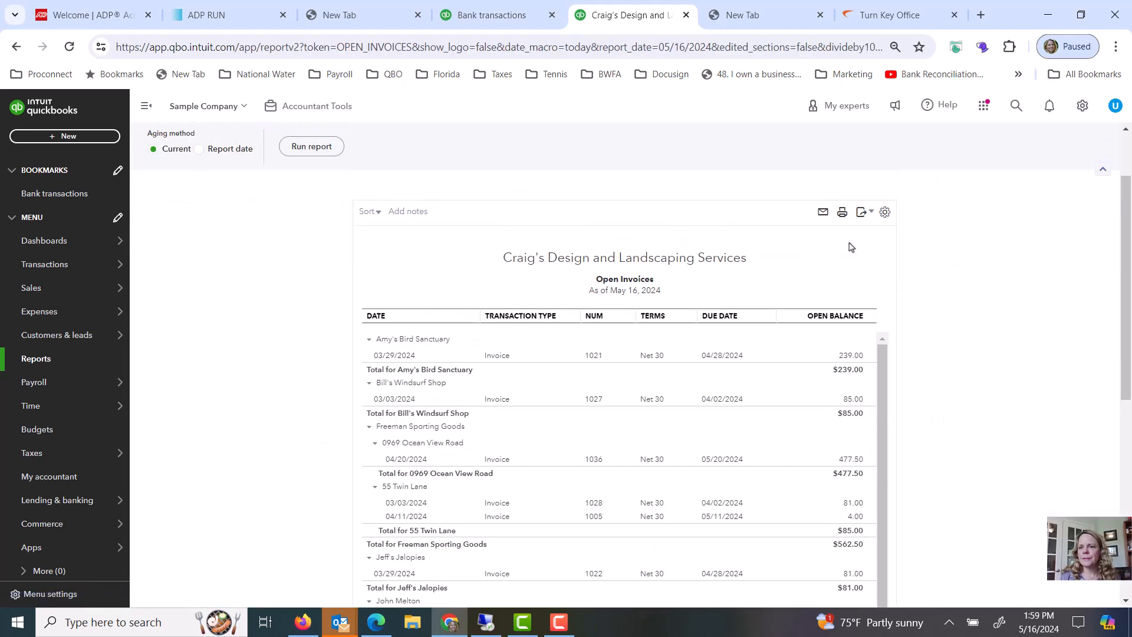
Customize the report header by setting the company name to "Open Invoices for Review" and run the report
left_click(980, 183)
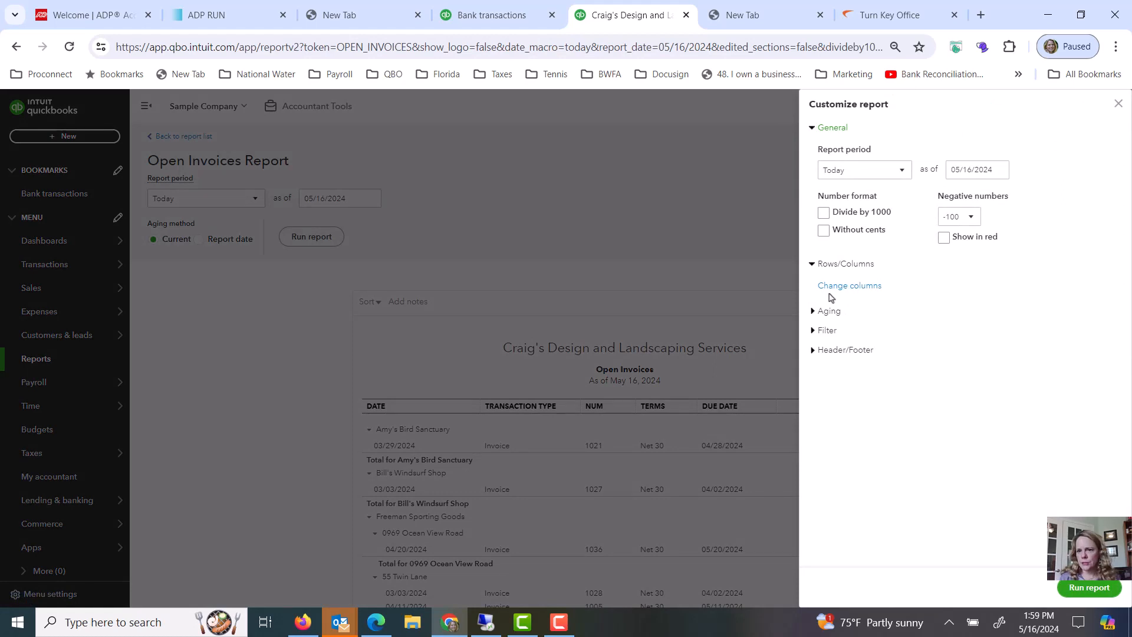
left_click(817, 352)
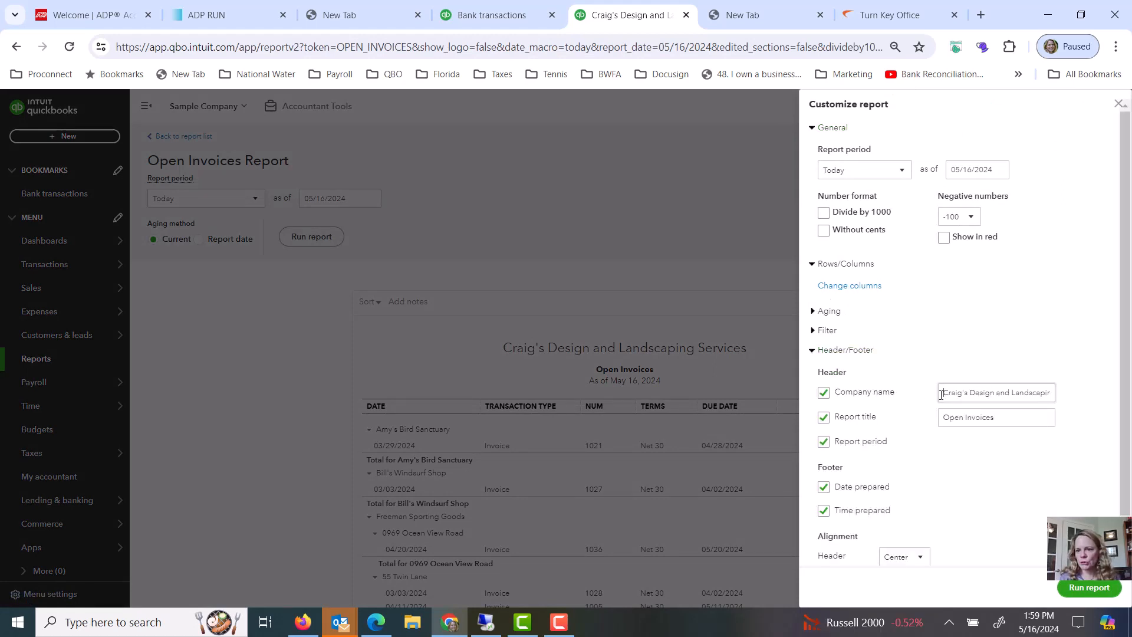
left_click_drag(941, 395, 1127, 370)
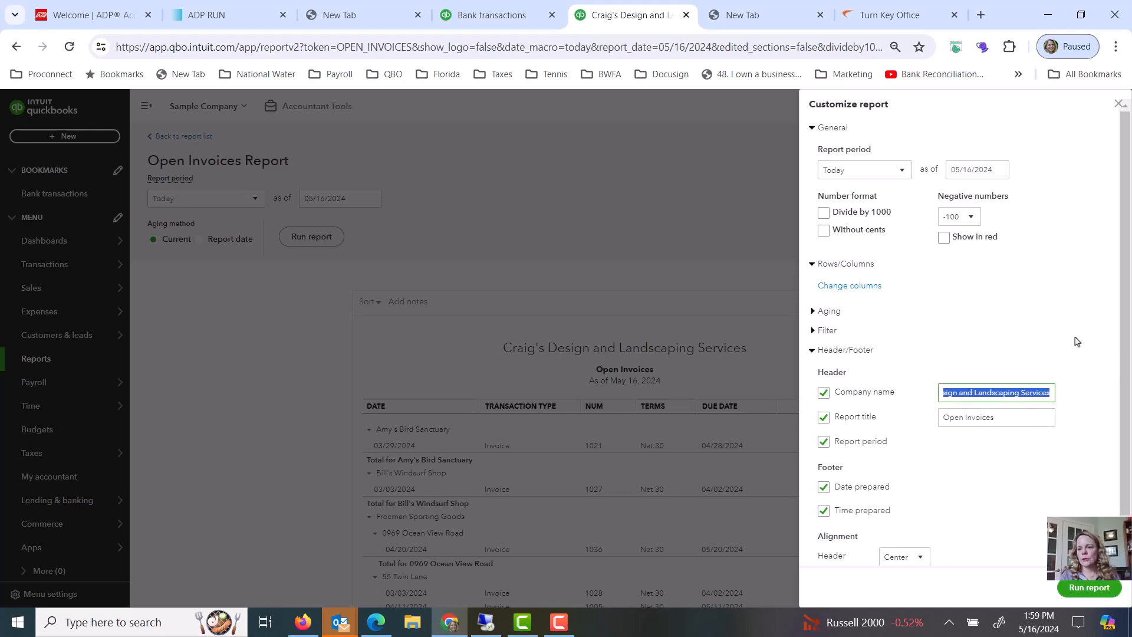
type("Ope")
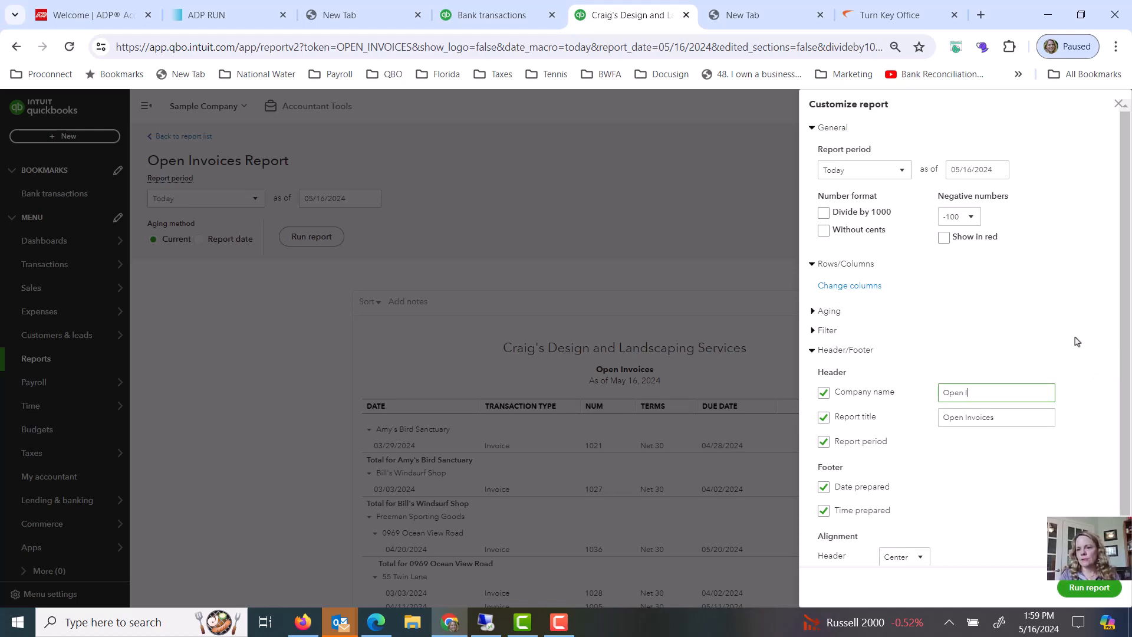
type("n Invoices for Revi")
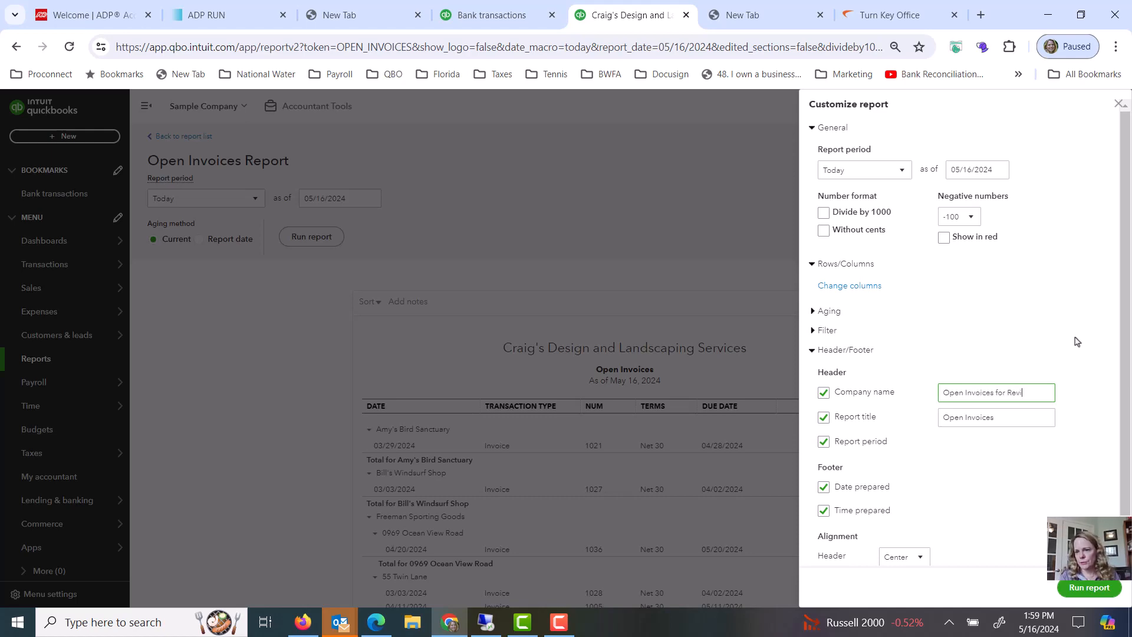
type("ew")
left_click(1081, 586)
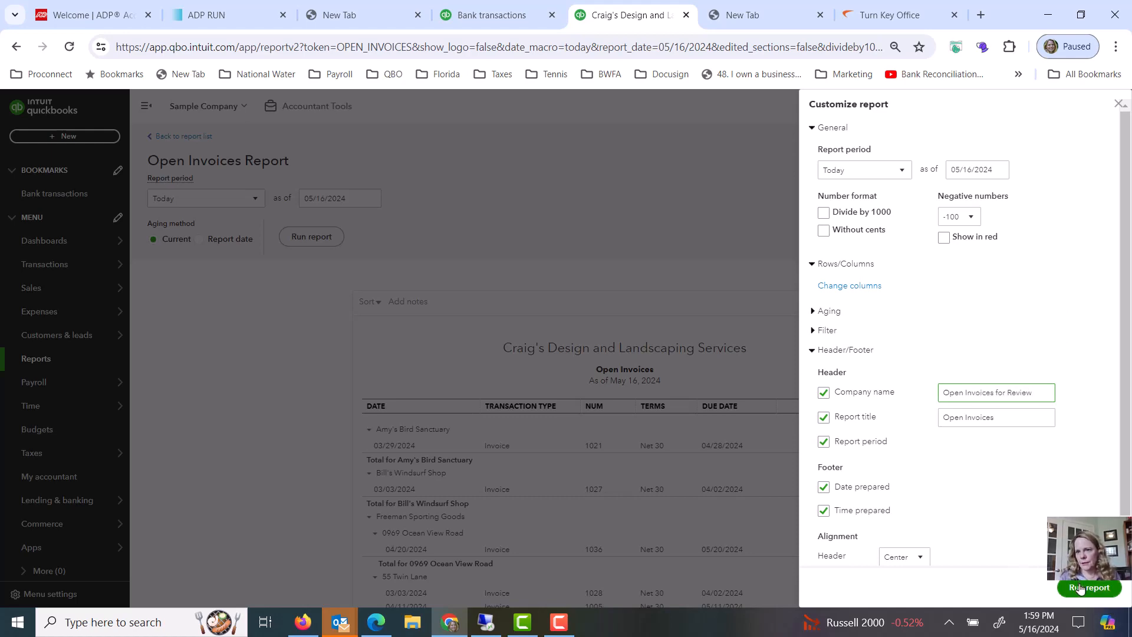
Set the Open Invoices report period to All Dates and rerun the report
scroll(494, 140, "up", 3)
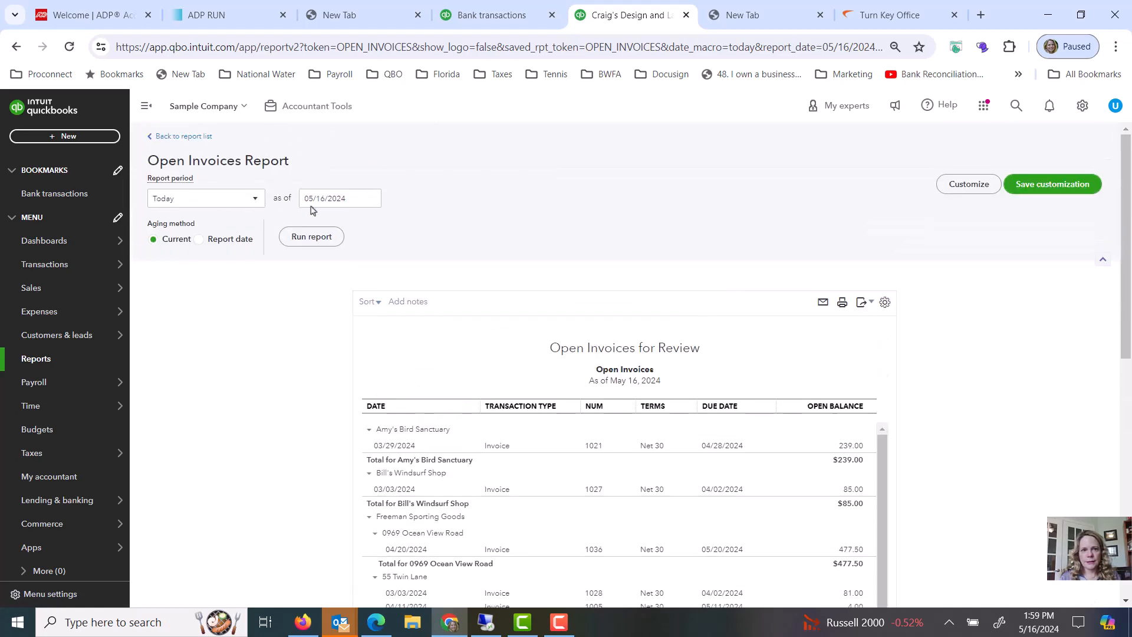
left_click(201, 203)
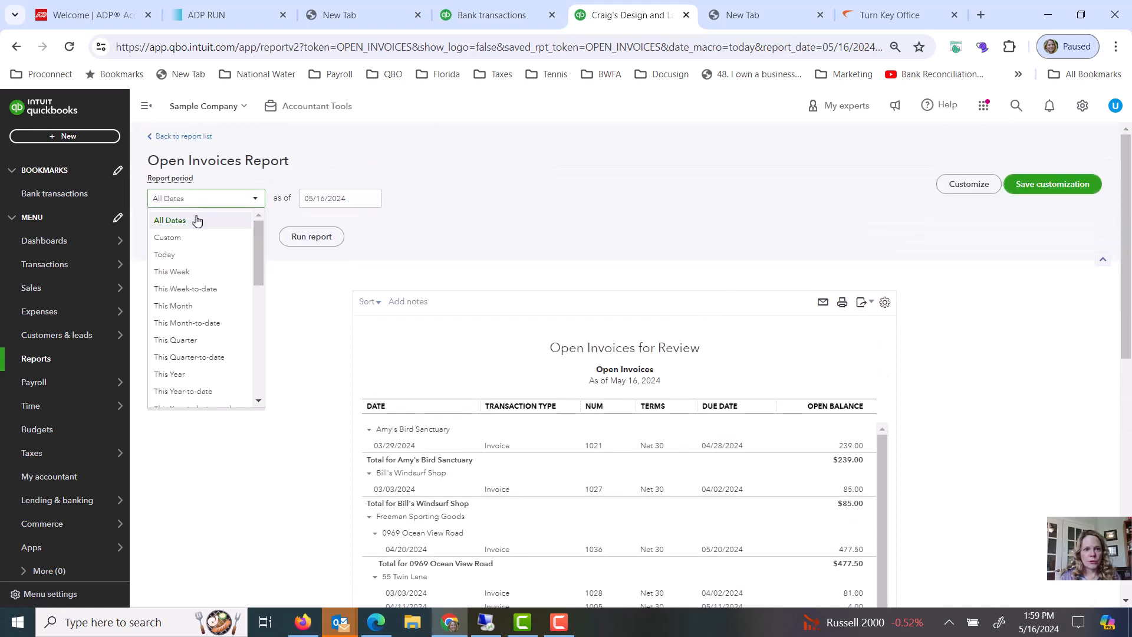
left_click(194, 221)
left_click(313, 238)
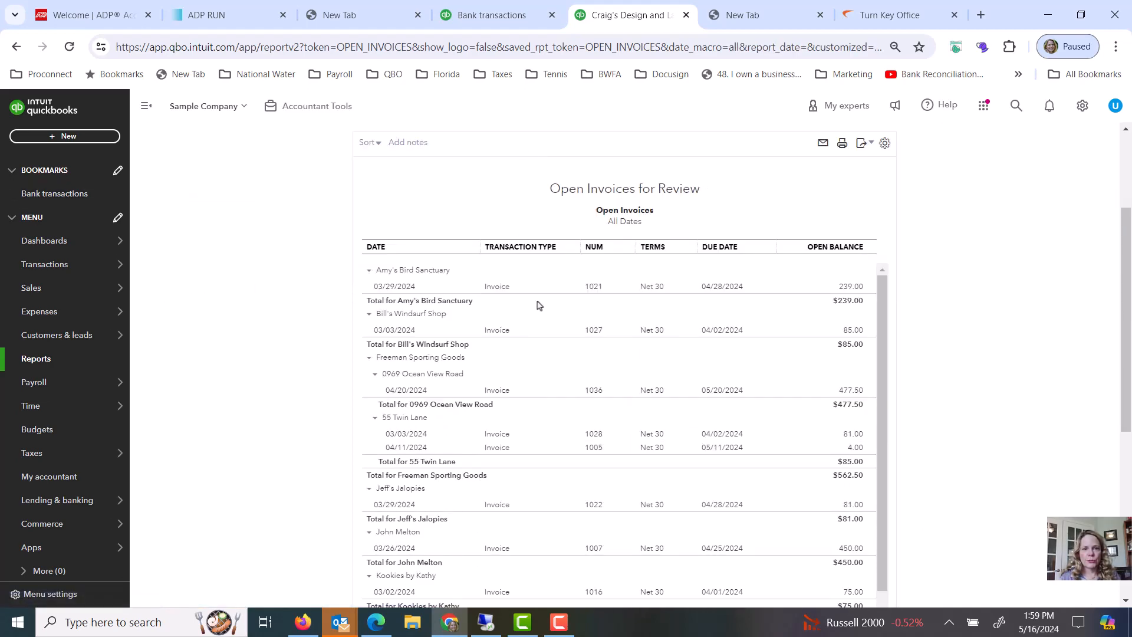
Save the report customization under the custom report name "Open Invoices"
scroll(304, 271, "up", 3)
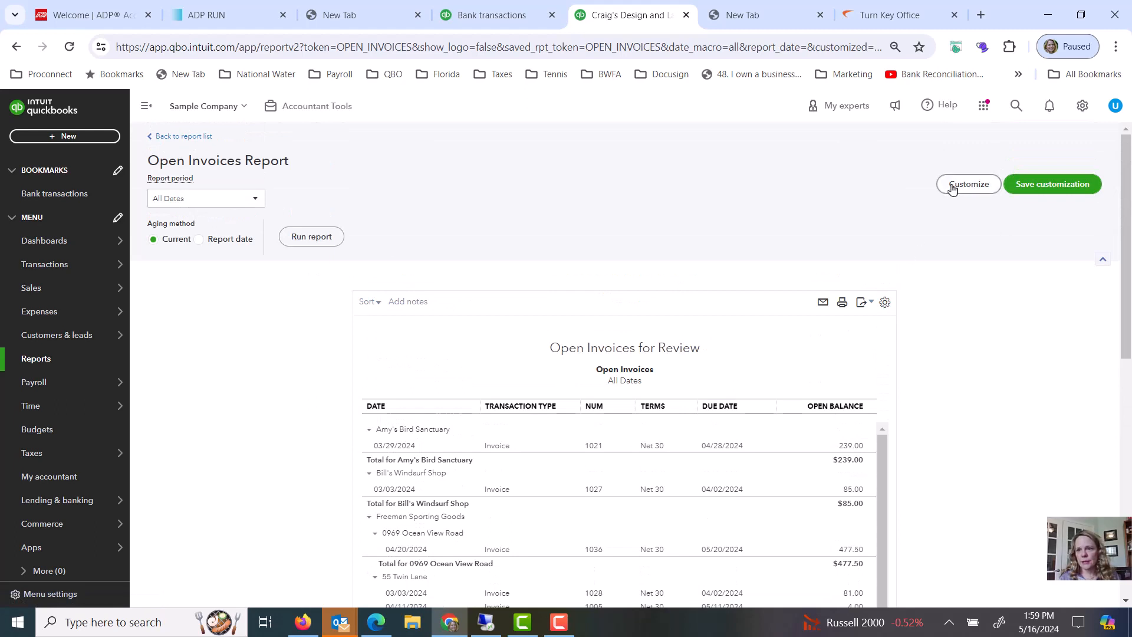
left_click(1037, 187)
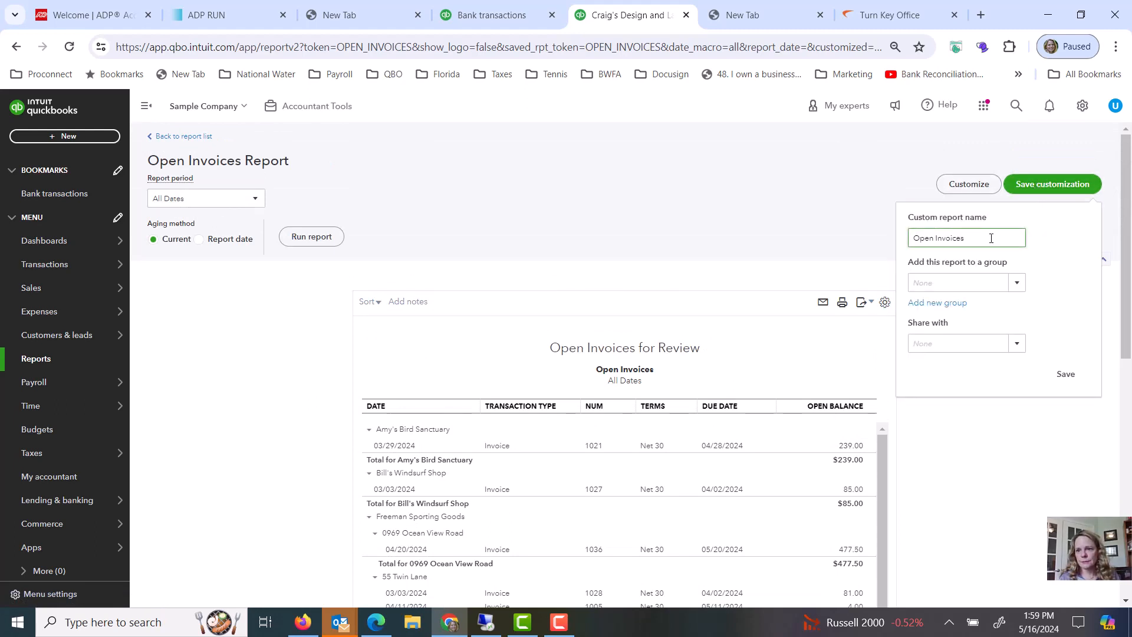
left_click(1068, 375)
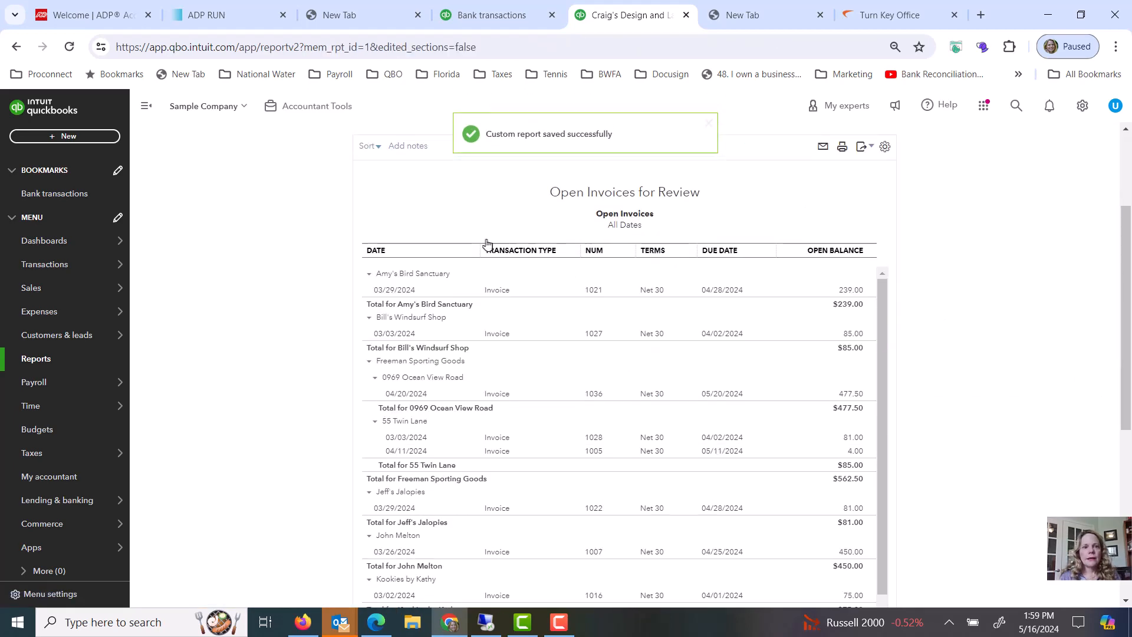
Return to the report list and open the saved Open Invoices custom report for editing, dismissing the feedback survey
left_click(188, 137)
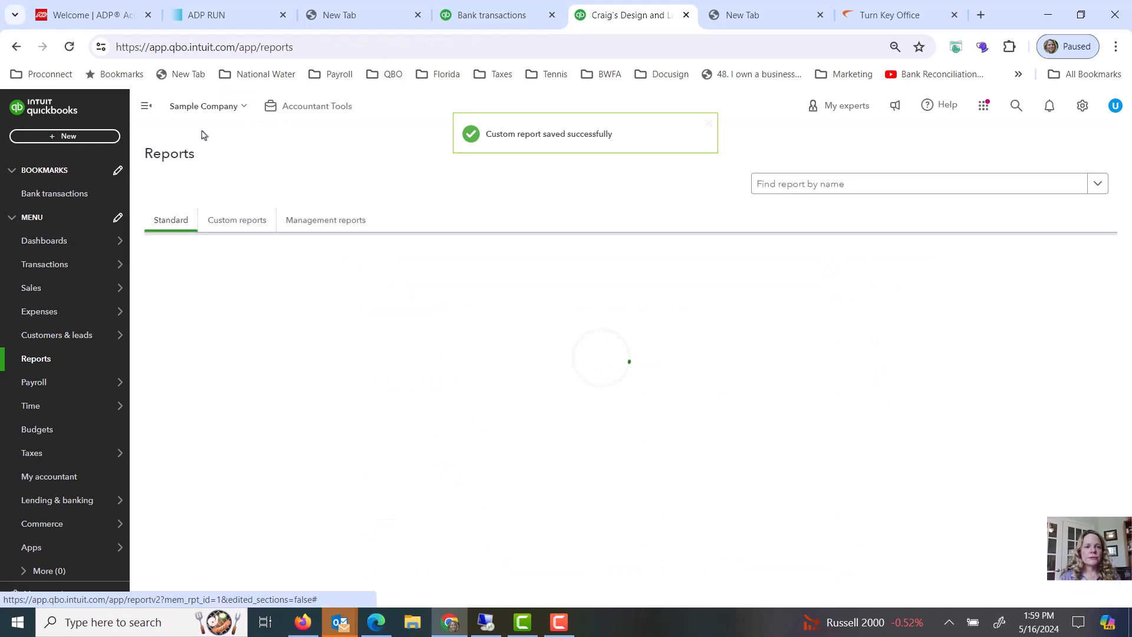
left_click(241, 223)
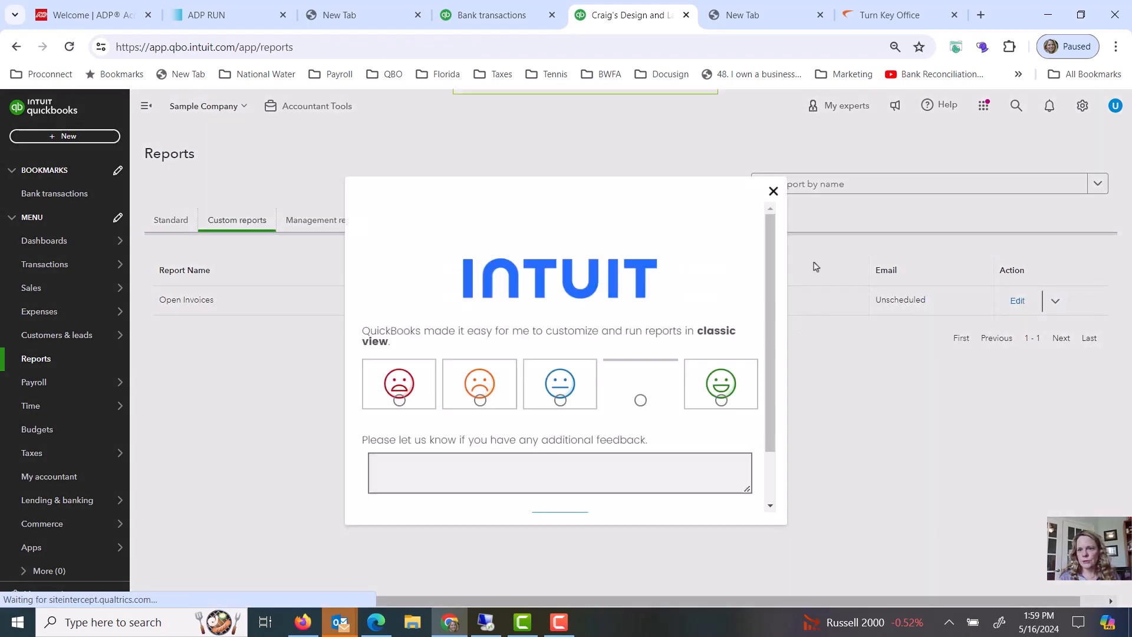
left_click(773, 147)
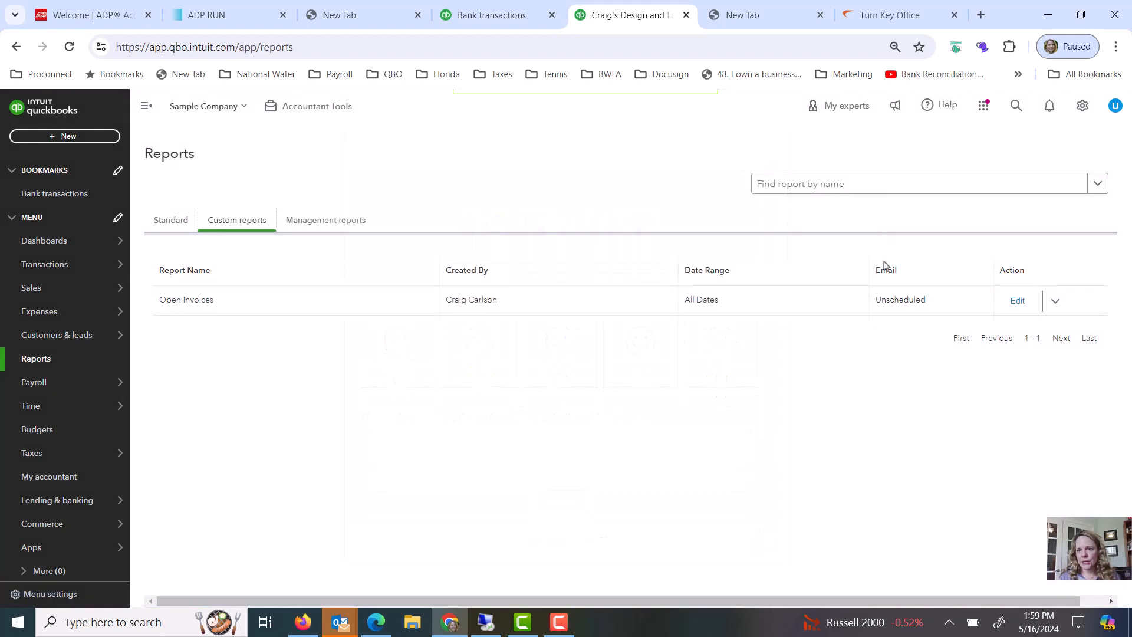
left_click(1023, 303)
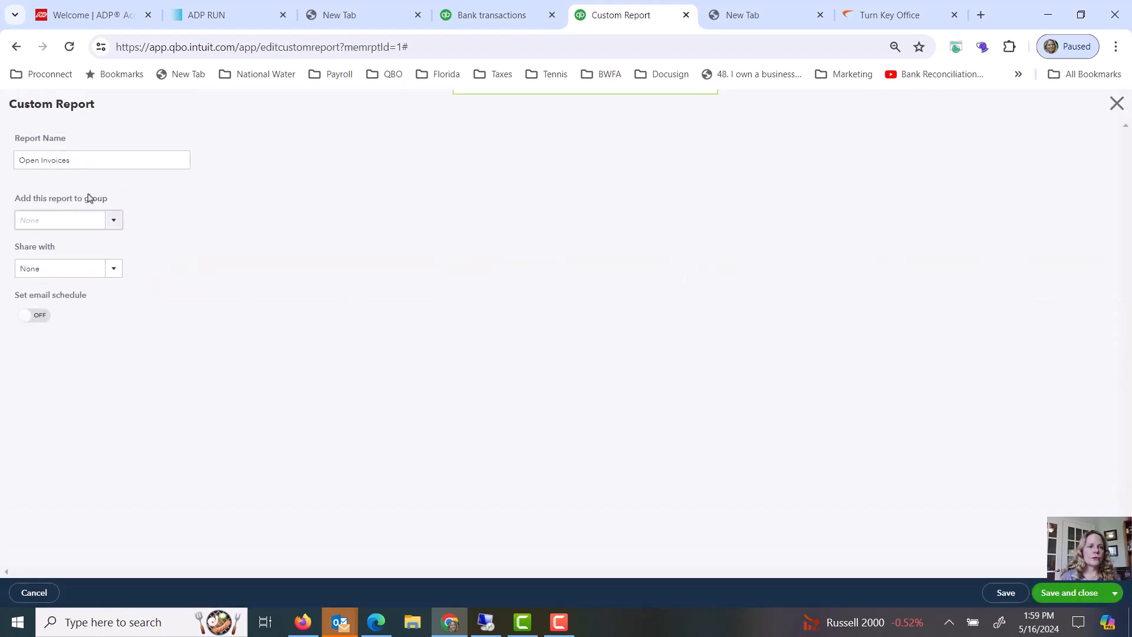
Turn on the custom report's email schedule with Monthly recurrence and start filling in the recipient's email
left_click(107, 272)
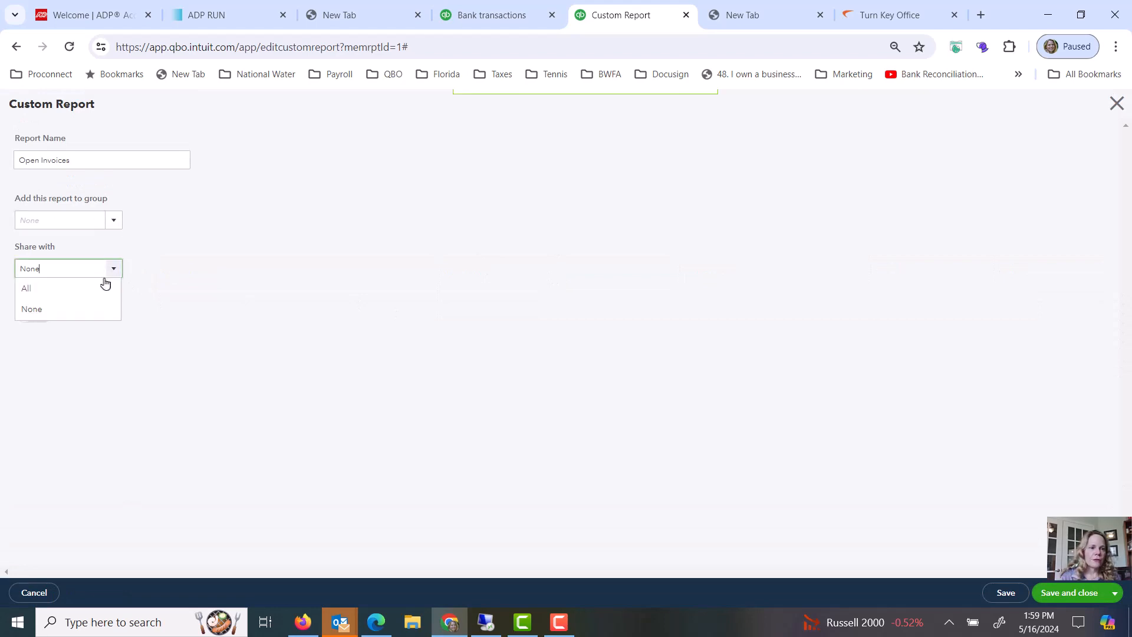
left_click(109, 220)
left_click(40, 321)
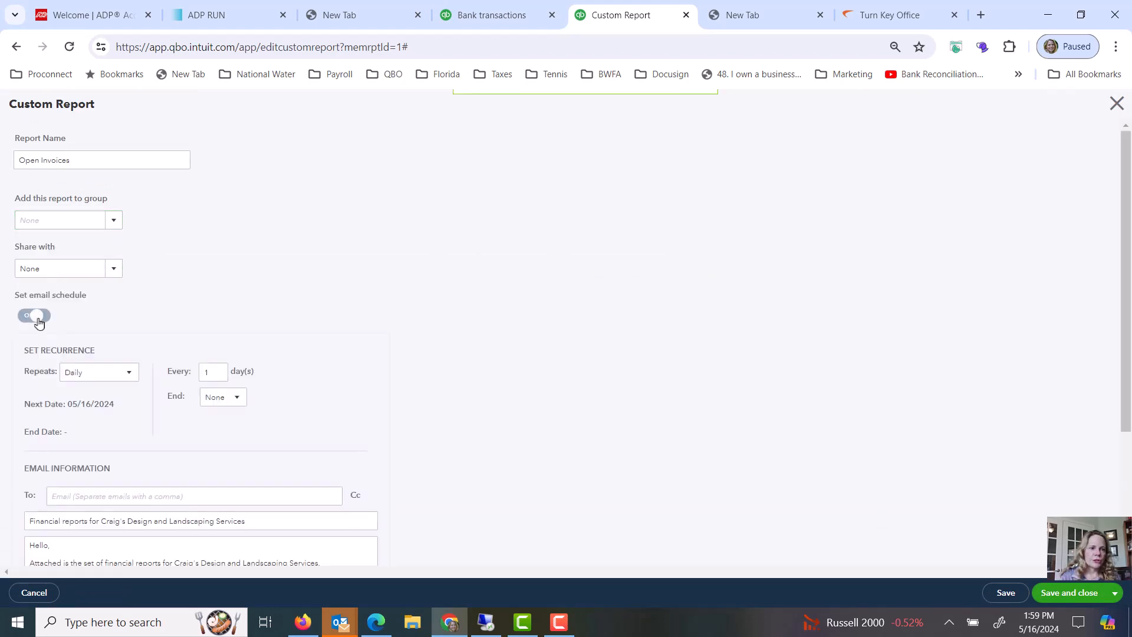
left_click(100, 376)
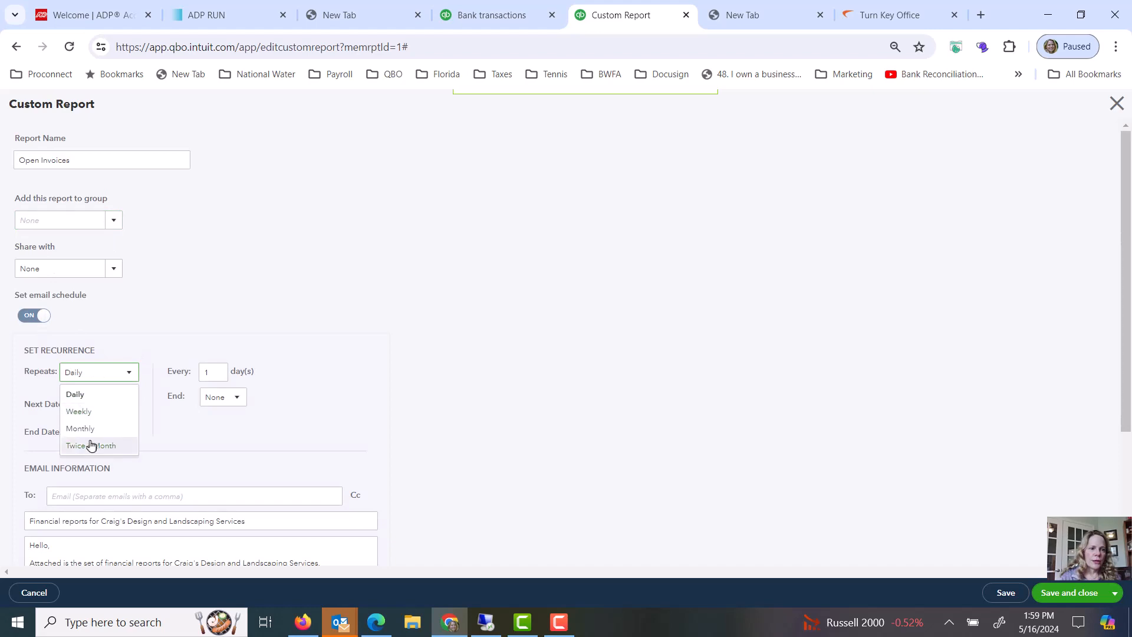
left_click(89, 429)
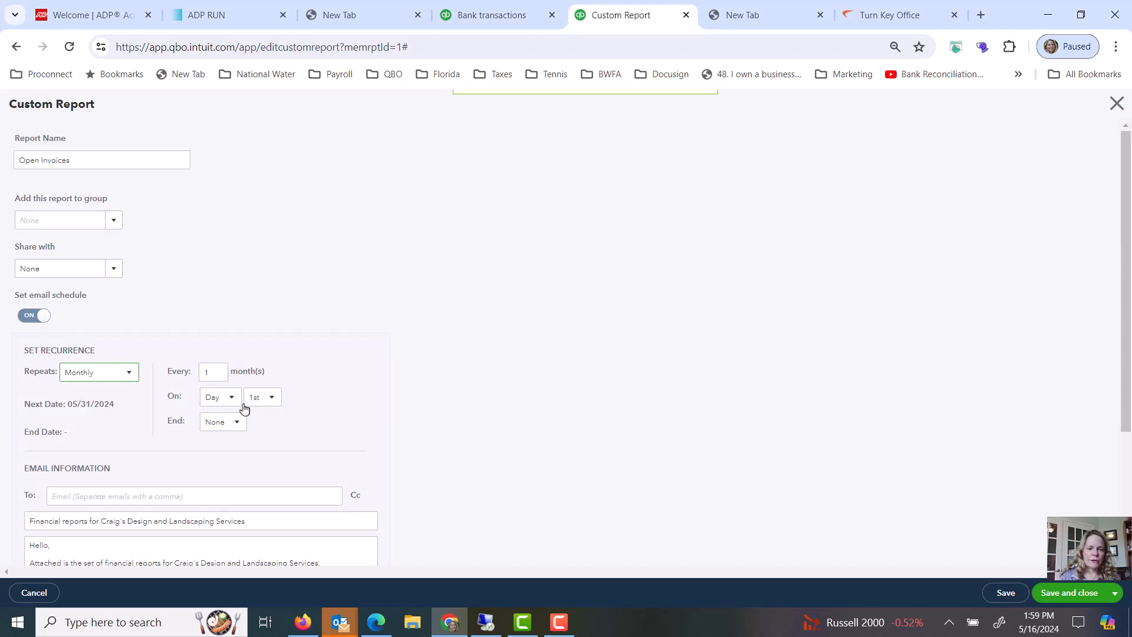
scroll(233, 442, "down", 2)
left_click(143, 425)
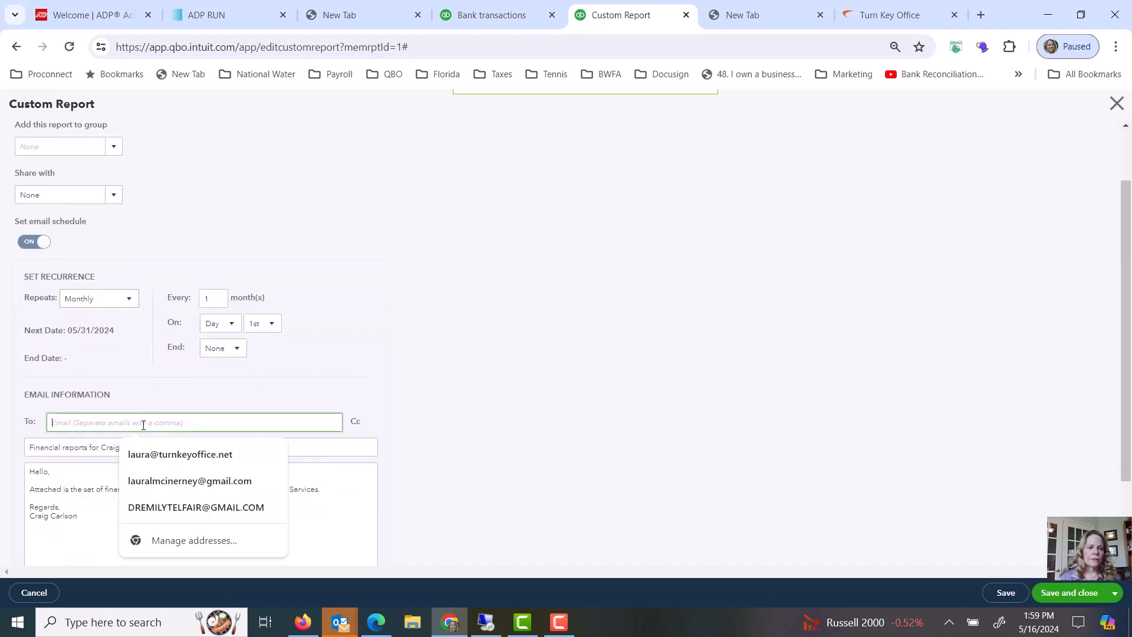